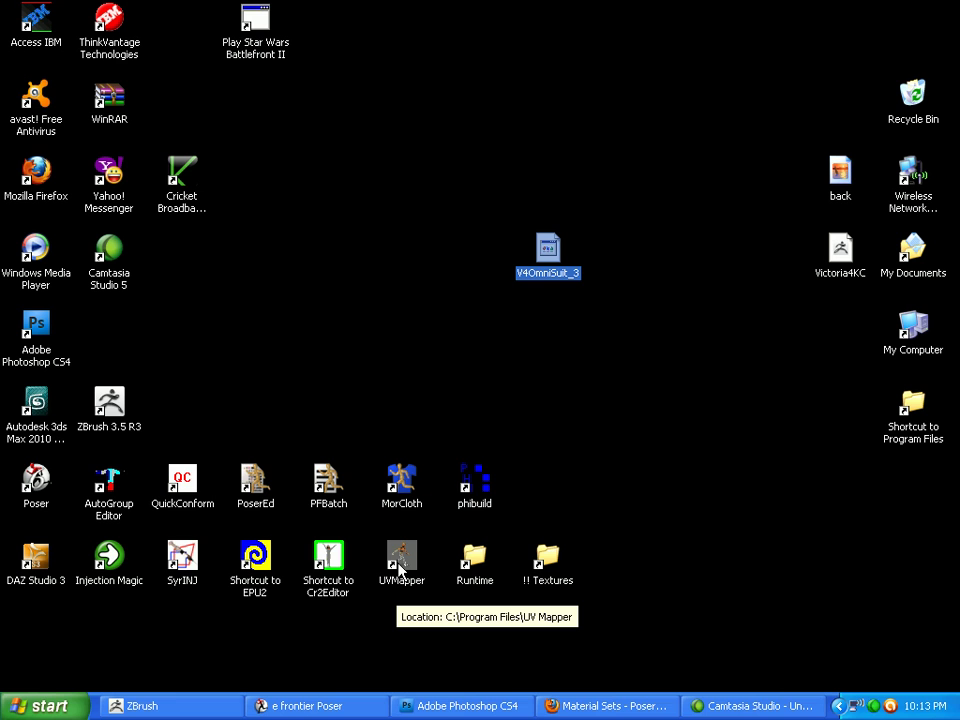
Launch UVMapper Classic maximized and load V4OmniSuit_3.obj, dismissing the model statistics
{"action": "double_click", "coordinate": [400, 568]}
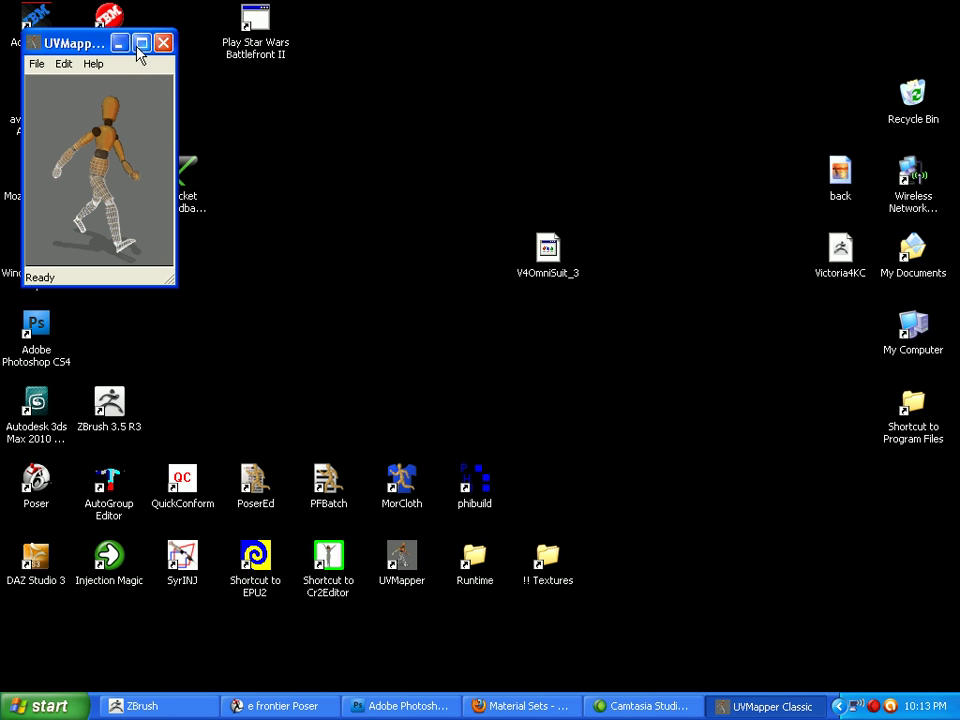
{"action": "left_click", "coordinate": [141, 42]}
{"action": "left_click", "coordinate": [12, 33]}
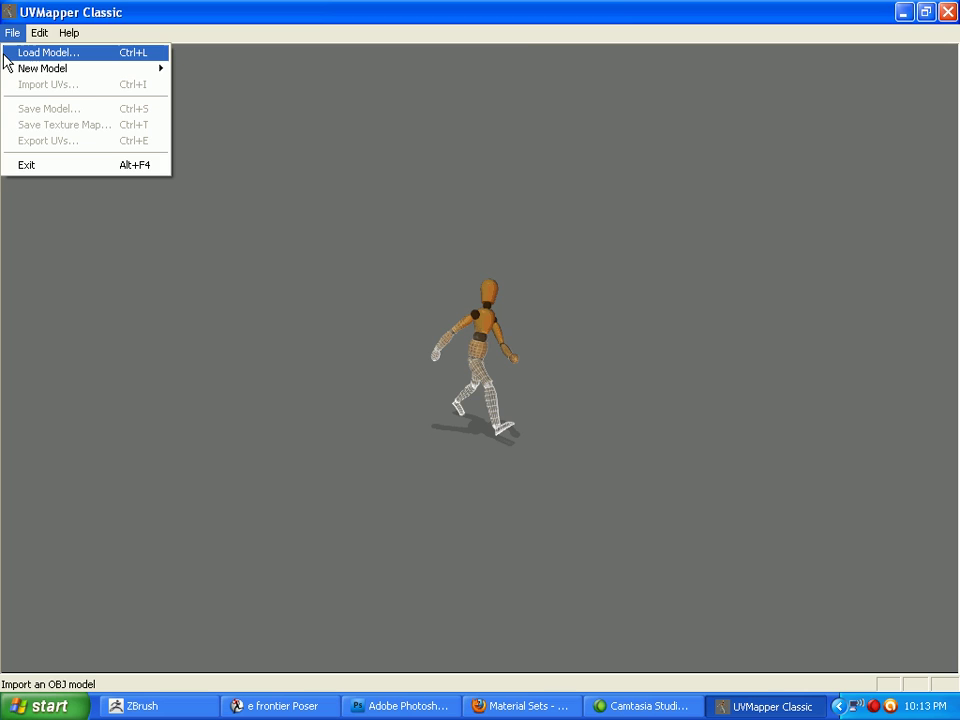
{"action": "left_click", "coordinate": [75, 51]}
{"action": "double_click", "coordinate": [130, 243]}
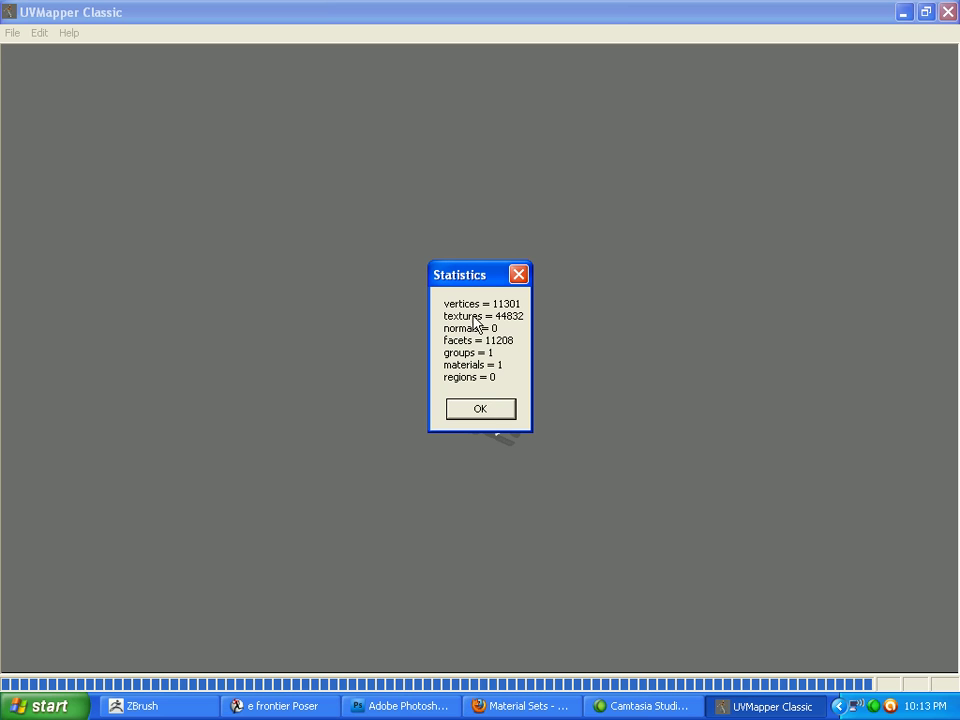
{"action": "left_click", "coordinate": [469, 412]}
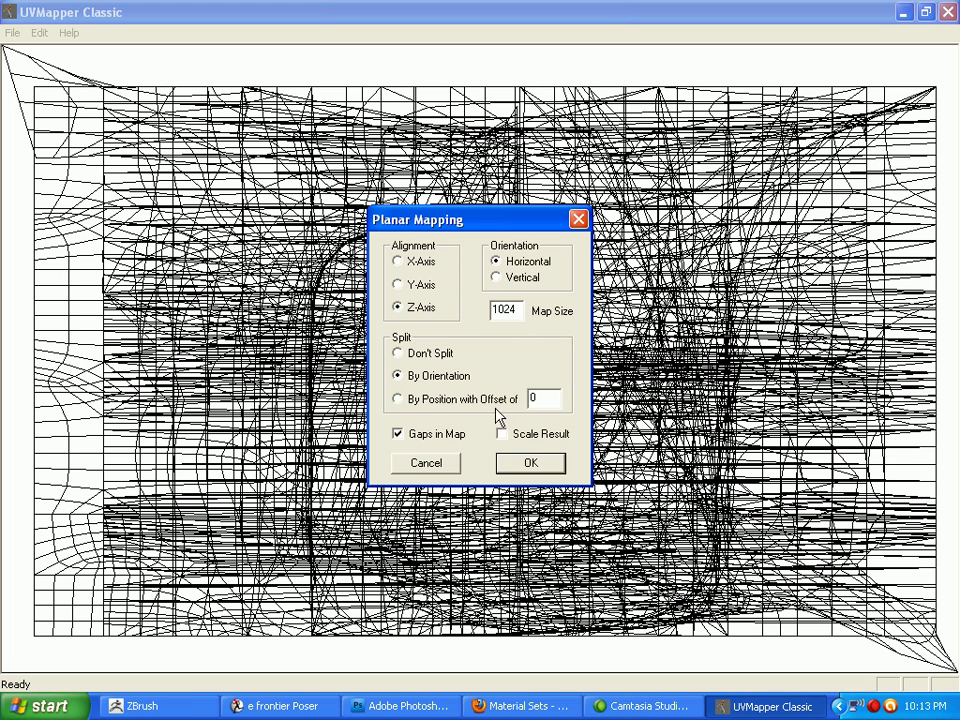
Map the whole suit with a vertical, Z-axis, unsplit planar projection
{"action": "left_click", "coordinate": [499, 278]}
{"action": "left_click", "coordinate": [522, 465]}
{"action": "left_click", "coordinate": [421, 358]}
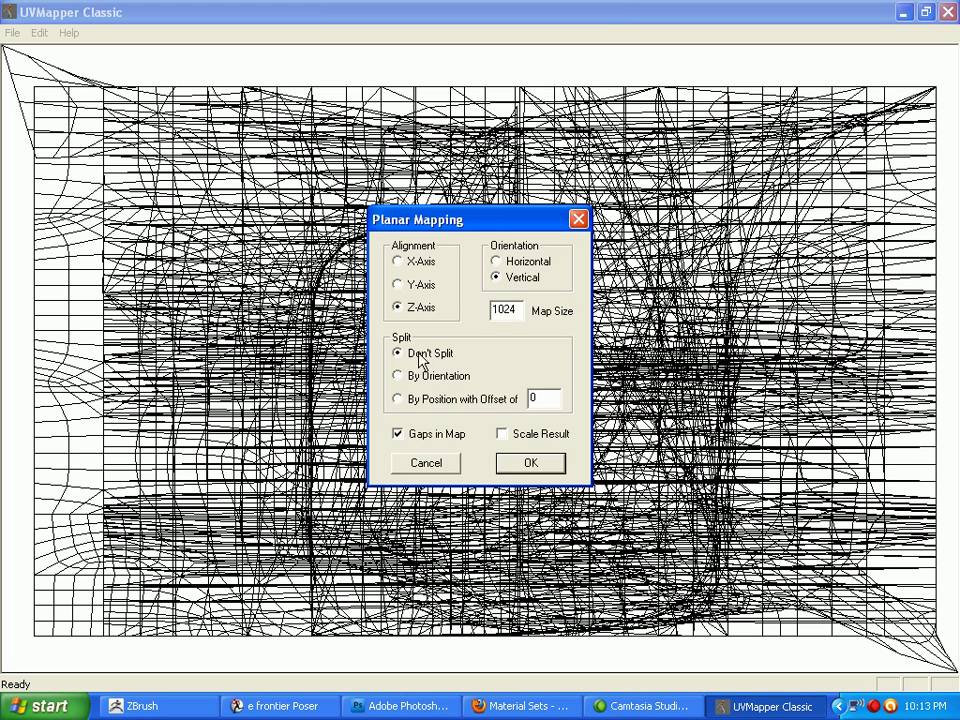
{"action": "left_click", "coordinate": [520, 473]}
{"action": "left_click", "coordinate": [511, 467]}
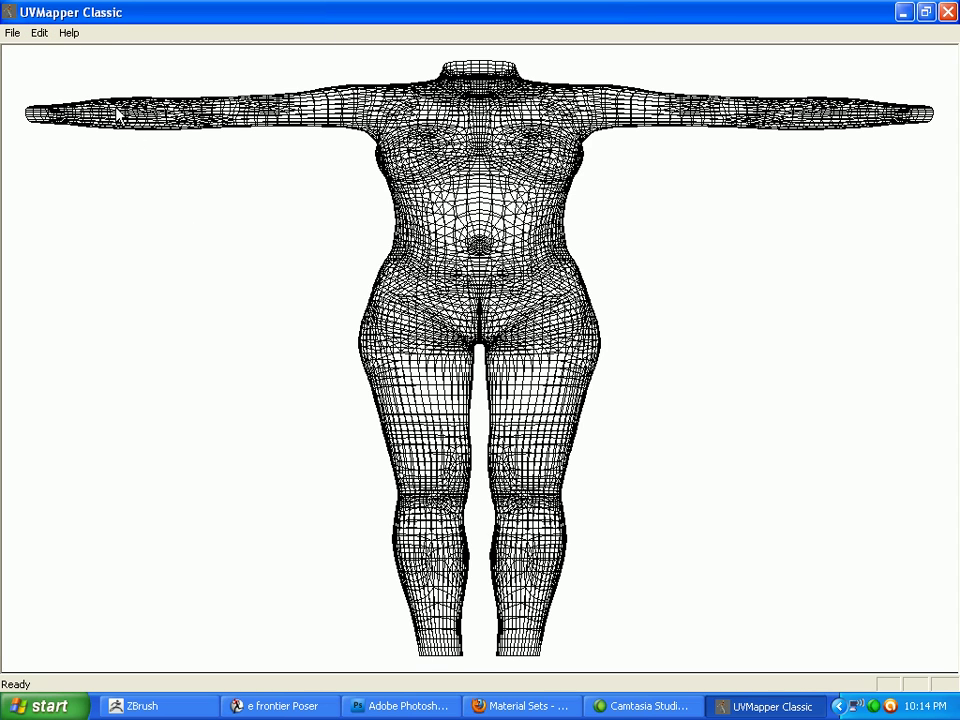
Replace the map with a new horizontal X-axis planar projection
{"action": "left_click", "coordinate": [40, 33]}
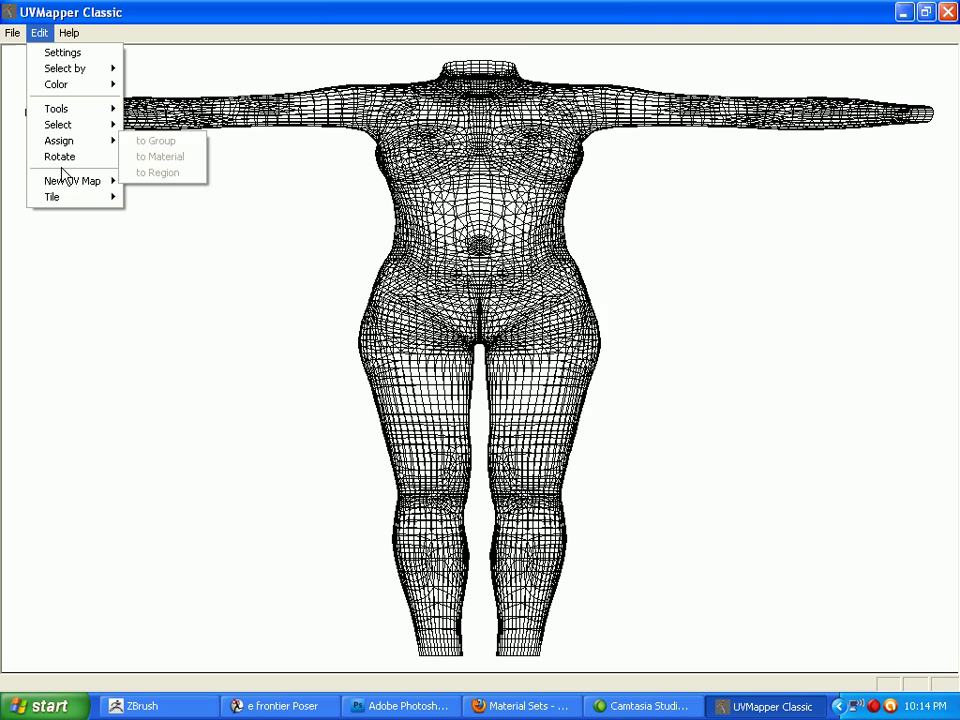
{"action": "mouse_move", "coordinate": [64, 183]}
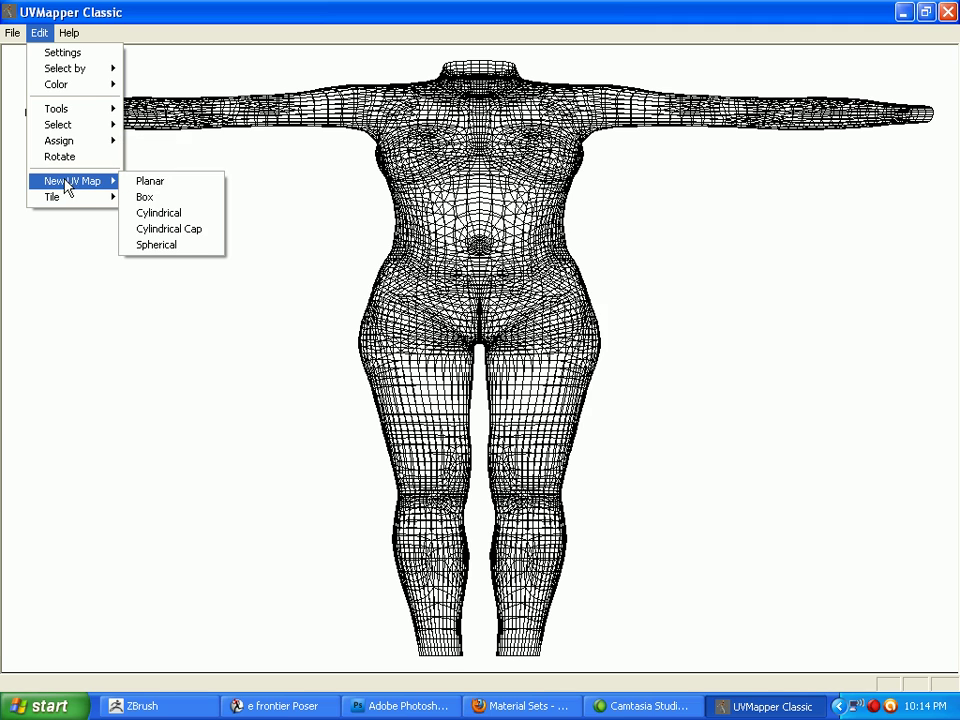
{"action": "left_click", "coordinate": [133, 186]}
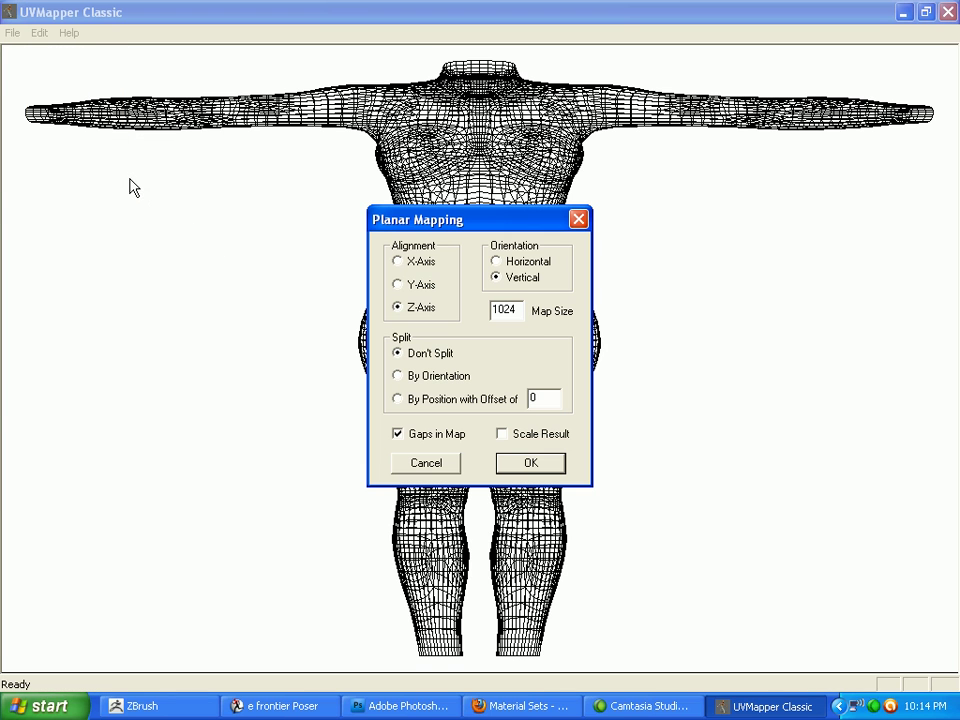
{"action": "left_click", "coordinate": [418, 268]}
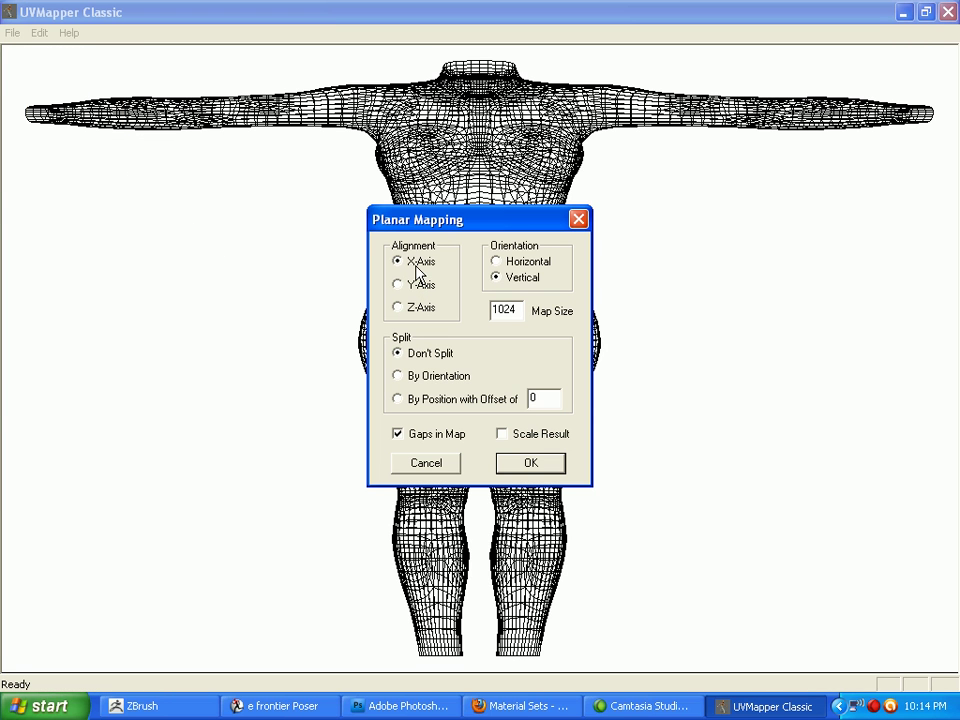
{"action": "left_click", "coordinate": [515, 263]}
{"action": "left_click", "coordinate": [531, 465]}
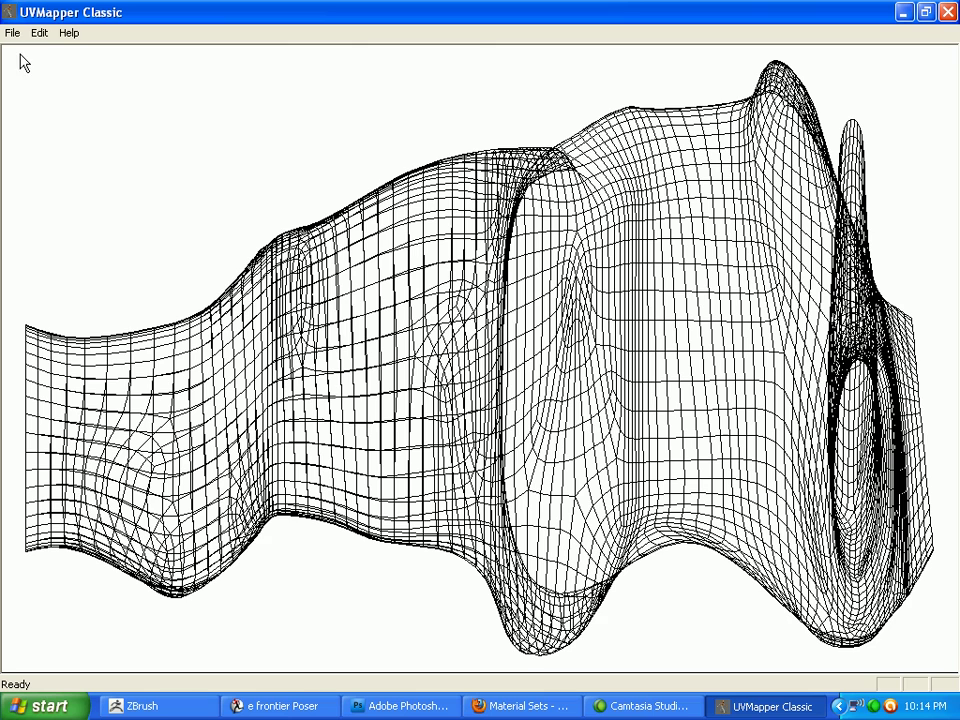
Remap the selected upper mesh as a scaled vertical Z-axis planar projection
{"action": "left_click_drag", "start_coordinate": [12, 52], "coordinate": [940, 412]}
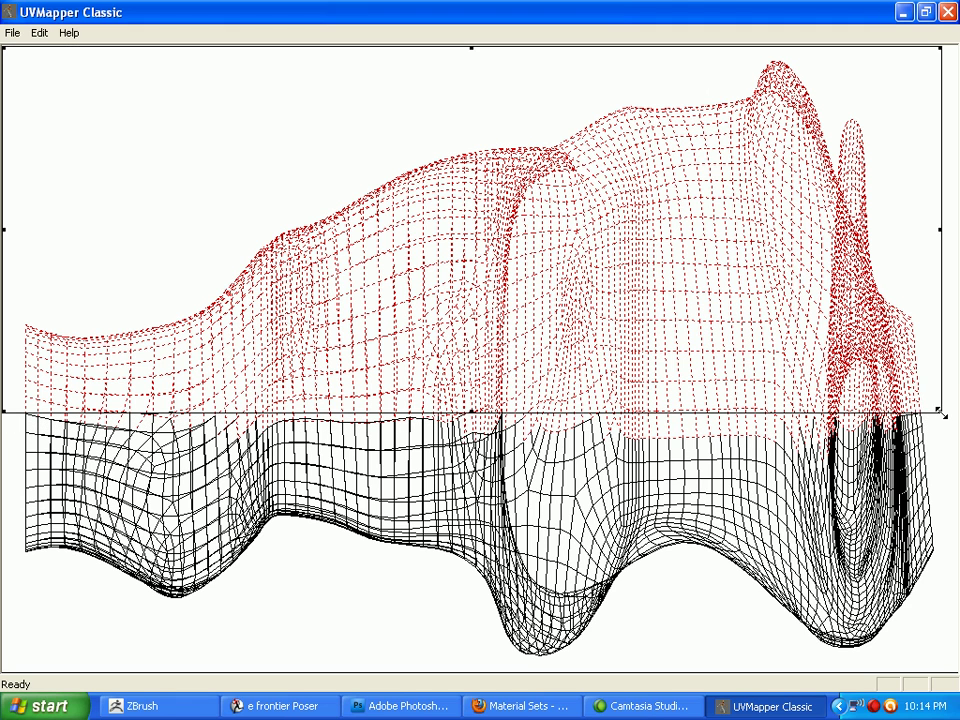
{"action": "left_click", "coordinate": [40, 33]}
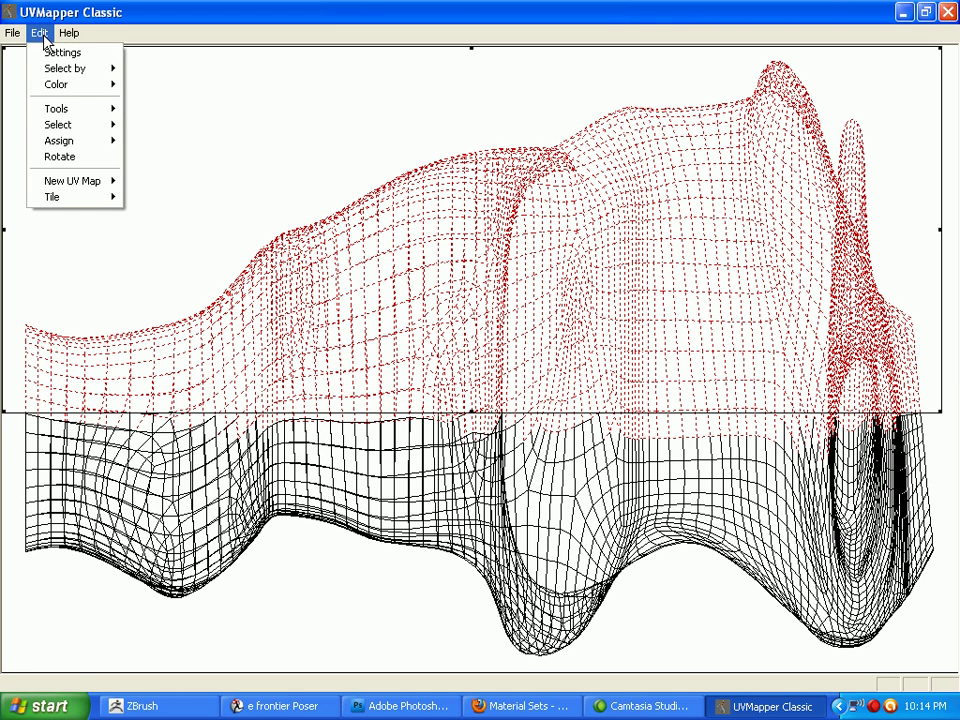
{"action": "mouse_move", "coordinate": [48, 182]}
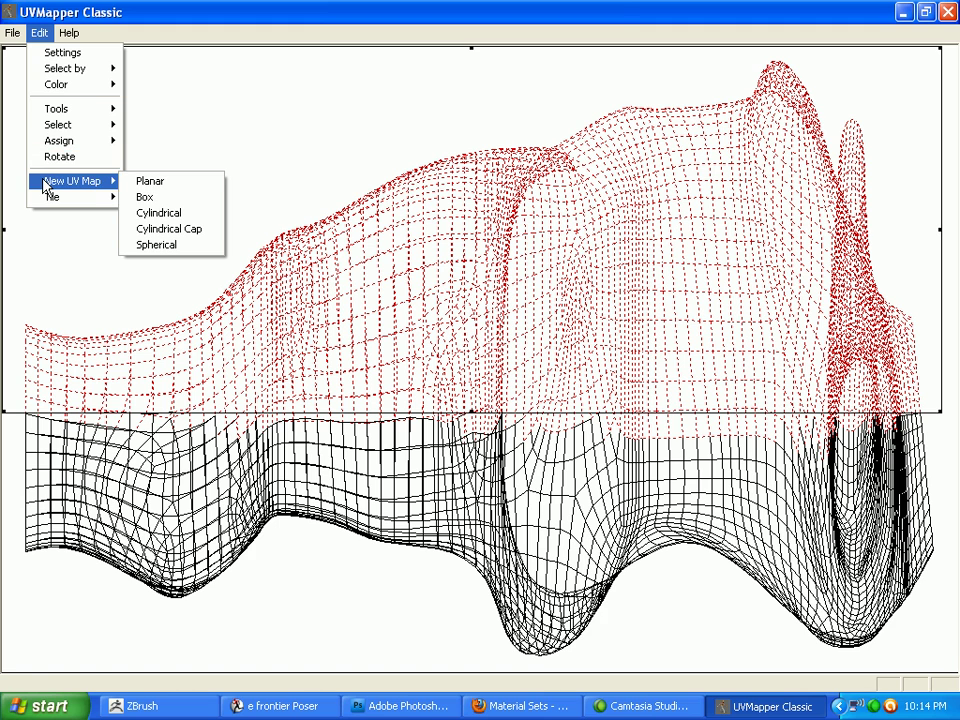
{"action": "left_click", "coordinate": [156, 187]}
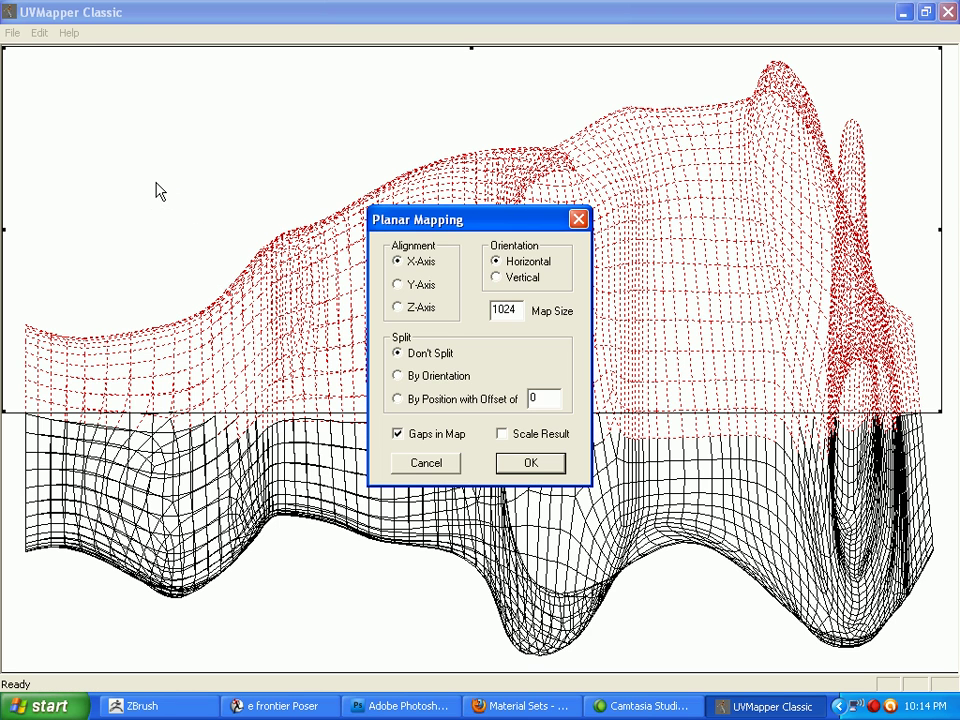
{"action": "left_click", "coordinate": [506, 281]}
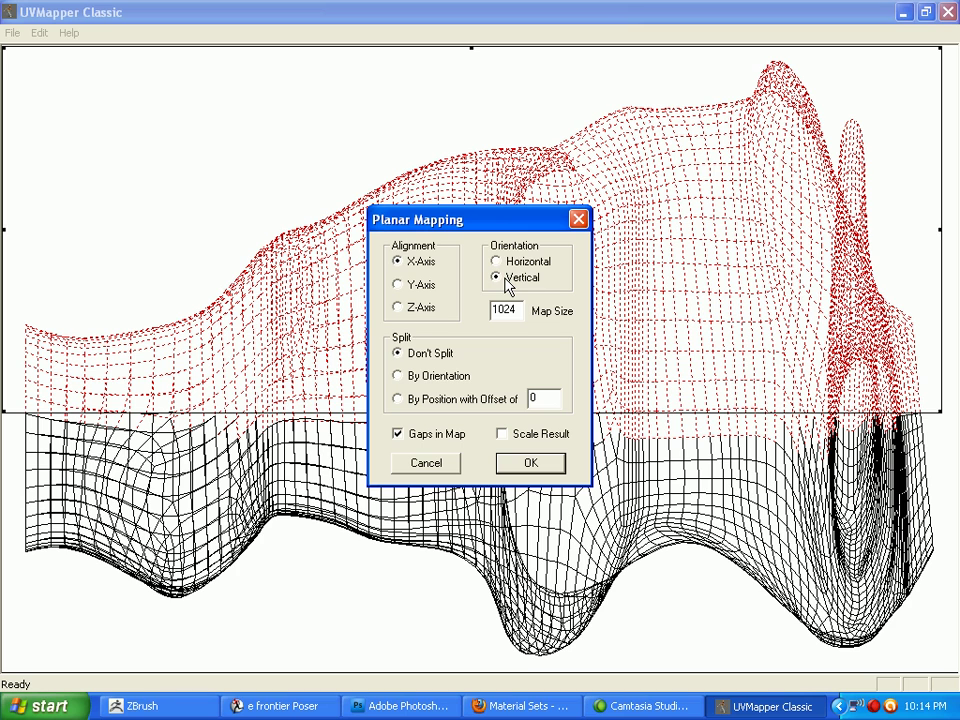
{"action": "left_click", "coordinate": [421, 313]}
{"action": "left_click", "coordinate": [502, 434]}
{"action": "left_click", "coordinate": [533, 466]}
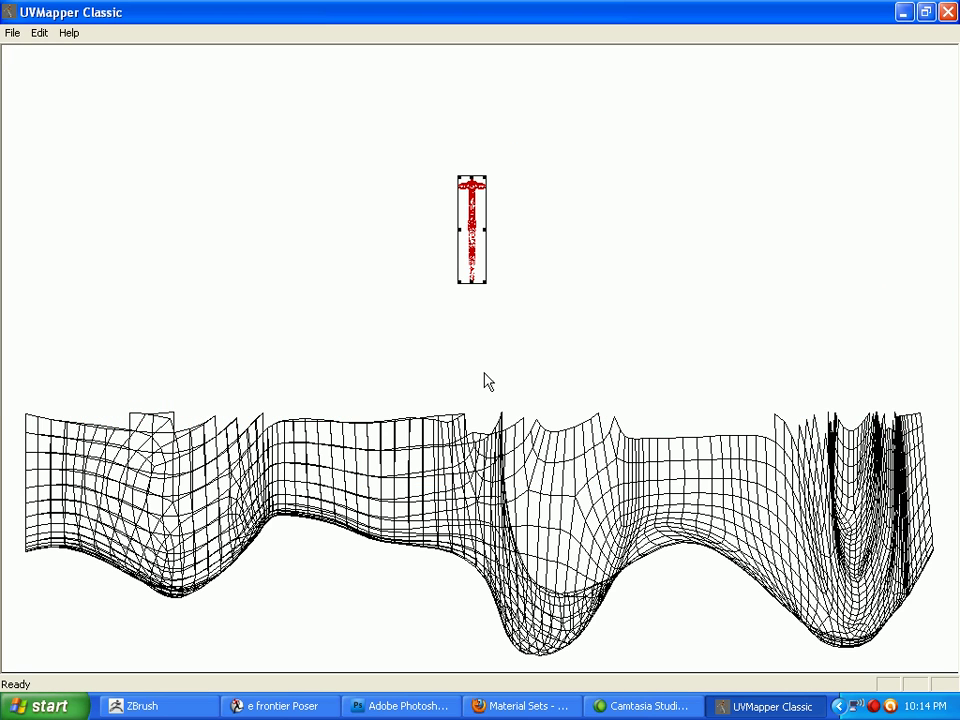
Move the T strip aside, scale-map the remaining mesh planarly, and place it beside the strip
{"action": "left_click_drag", "start_coordinate": [470, 252], "coordinate": [92, 189]}
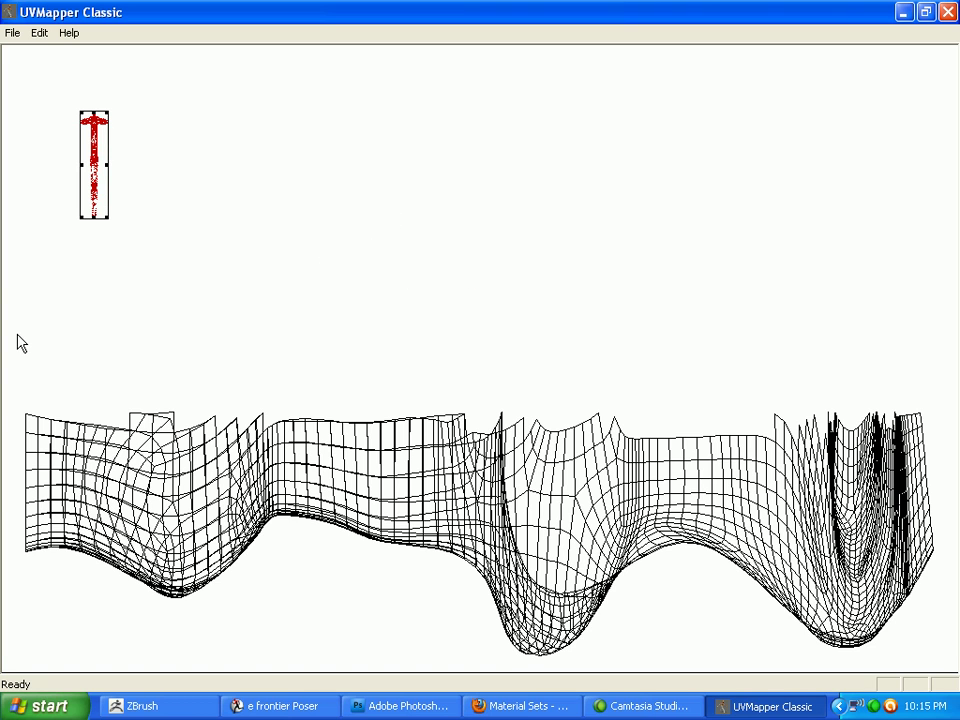
{"action": "left_click_drag", "start_coordinate": [16, 334], "coordinate": [958, 665]}
{"action": "left_click", "coordinate": [38, 33]}
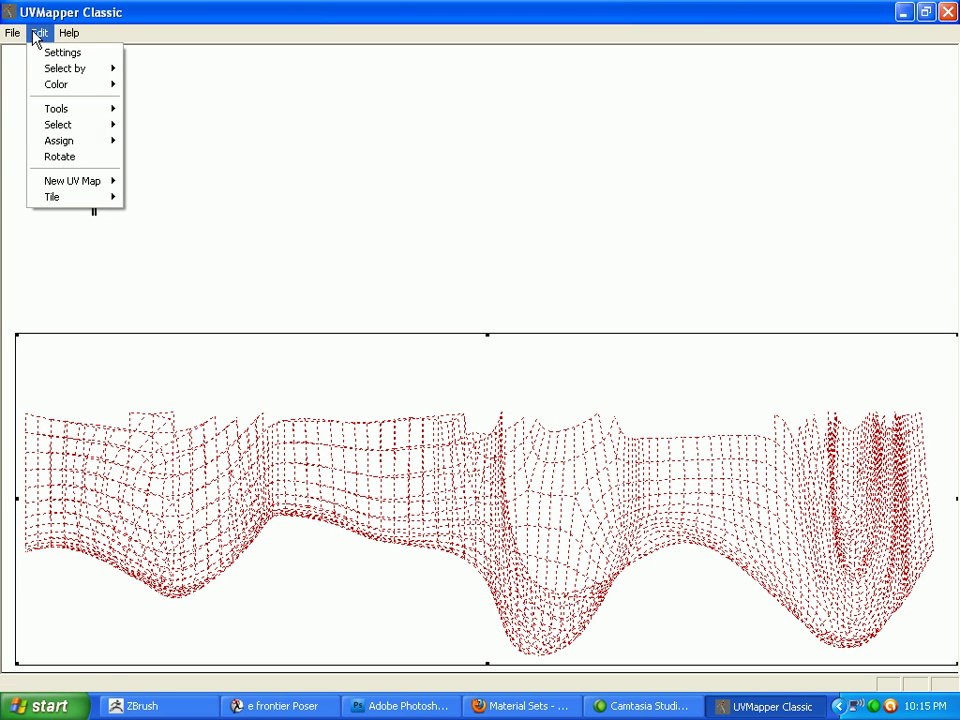
{"action": "mouse_move", "coordinate": [92, 183]}
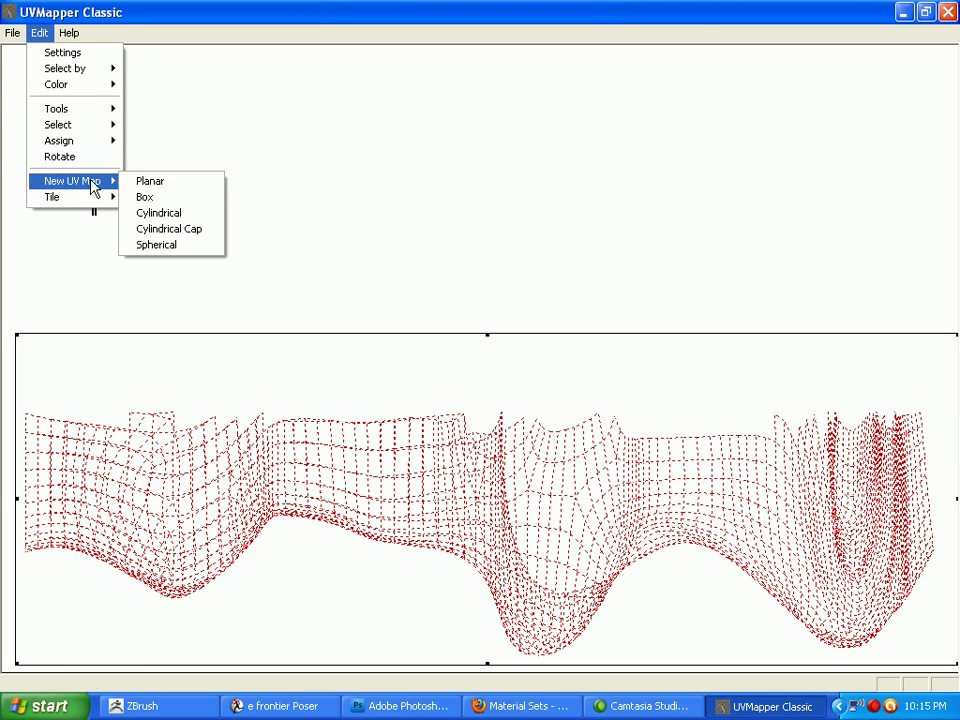
{"action": "left_click", "coordinate": [160, 184]}
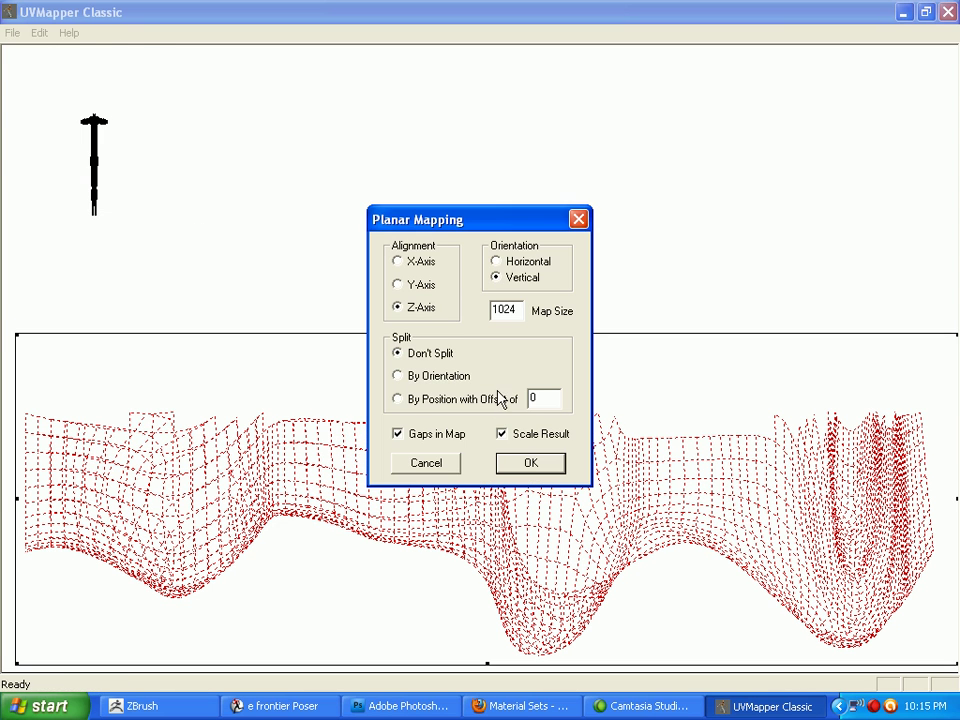
{"action": "left_click", "coordinate": [516, 463]}
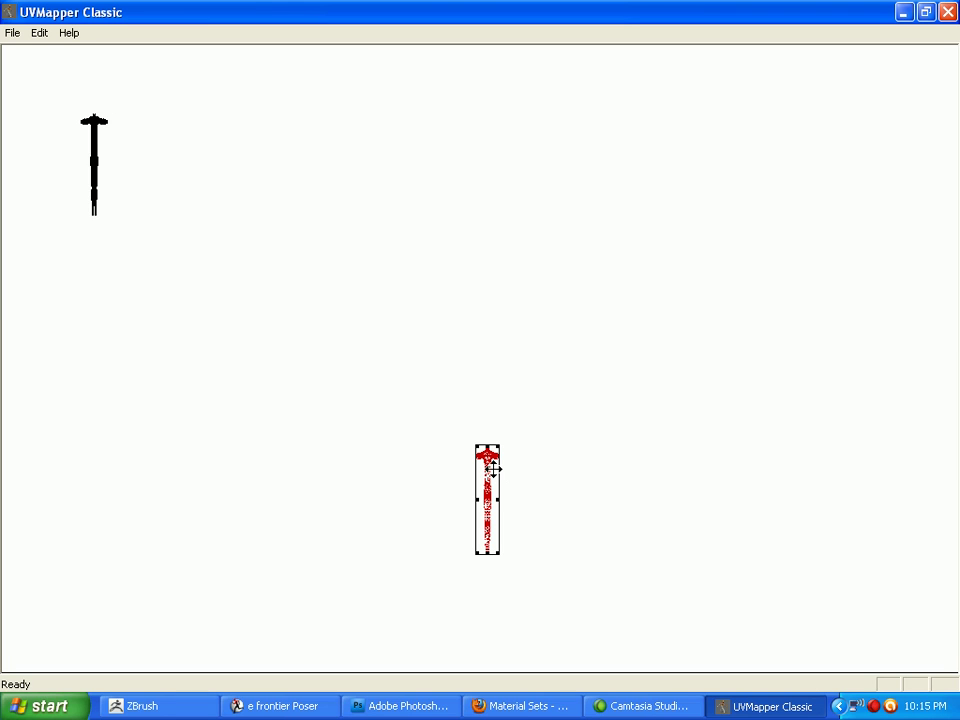
{"action": "left_click_drag", "start_coordinate": [489, 477], "coordinate": [129, 143]}
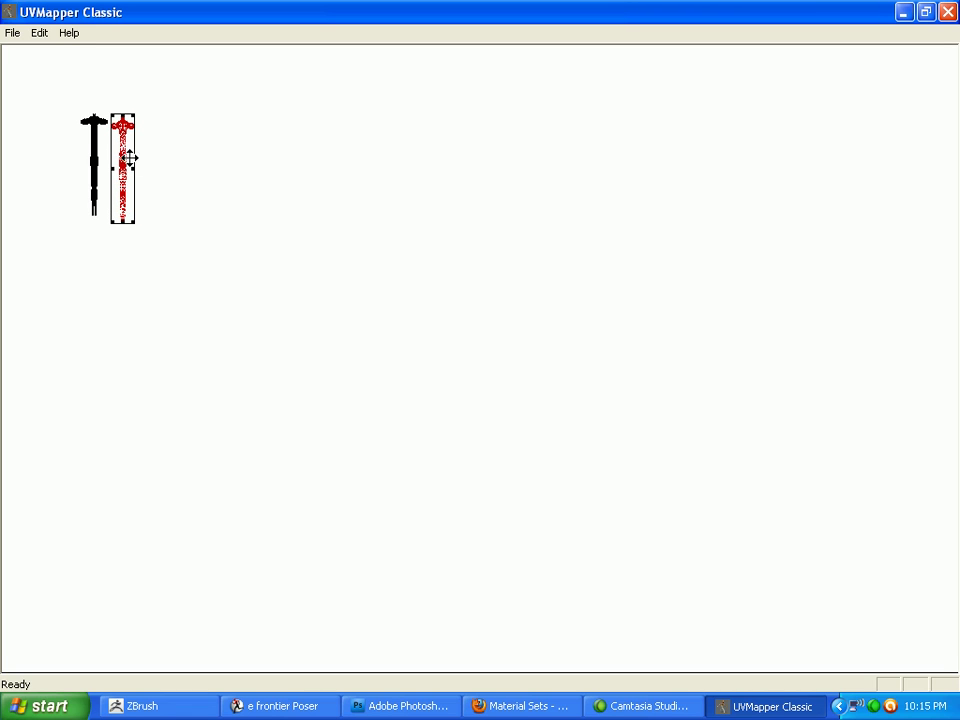
{"action": "left_click_drag", "start_coordinate": [123, 148], "coordinate": [122, 143]}
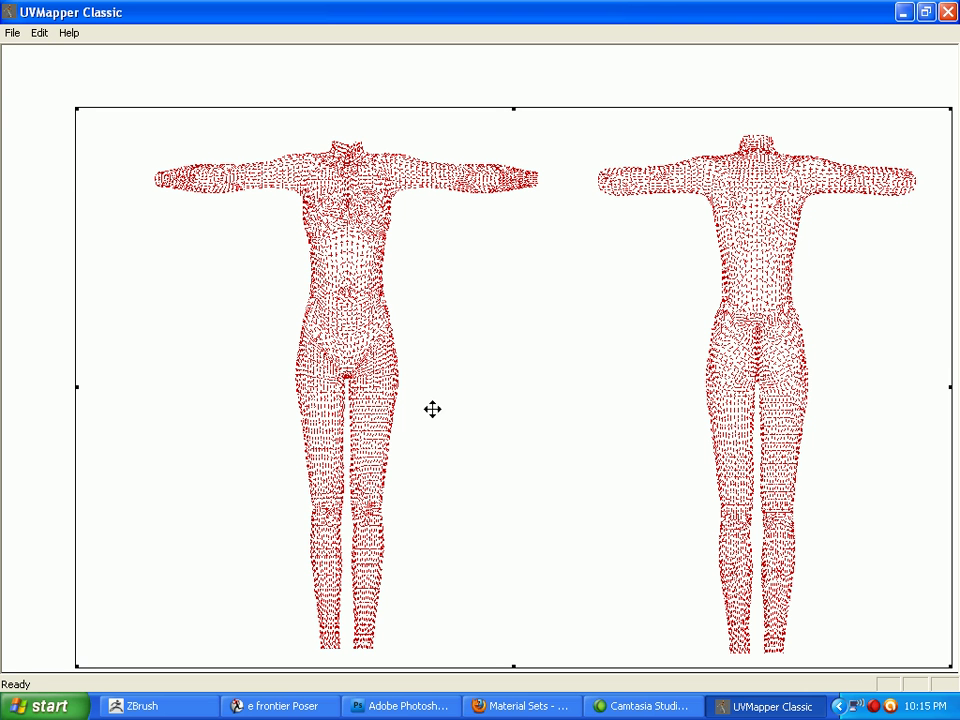
Scale both body maps up from the top-left corner to fill the canvas
{"action": "left_click", "coordinate": [66, 97]}
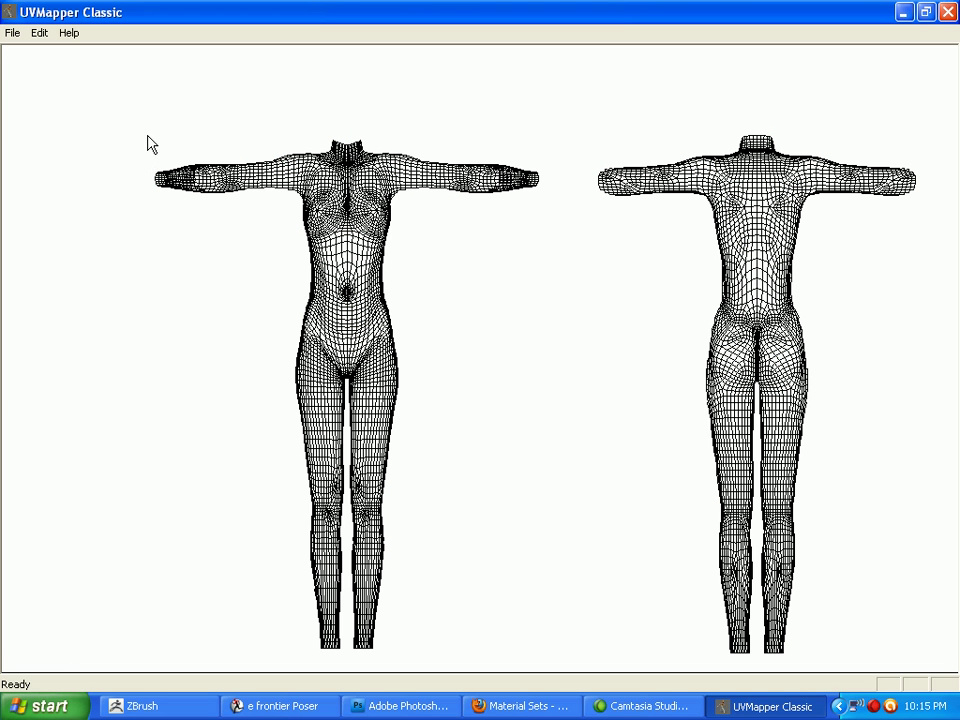
{"action": "left_click_drag", "start_coordinate": [151, 138], "coordinate": [898, 634]}
{"action": "left_click_drag", "start_coordinate": [135, 114], "coordinate": [949, 671]}
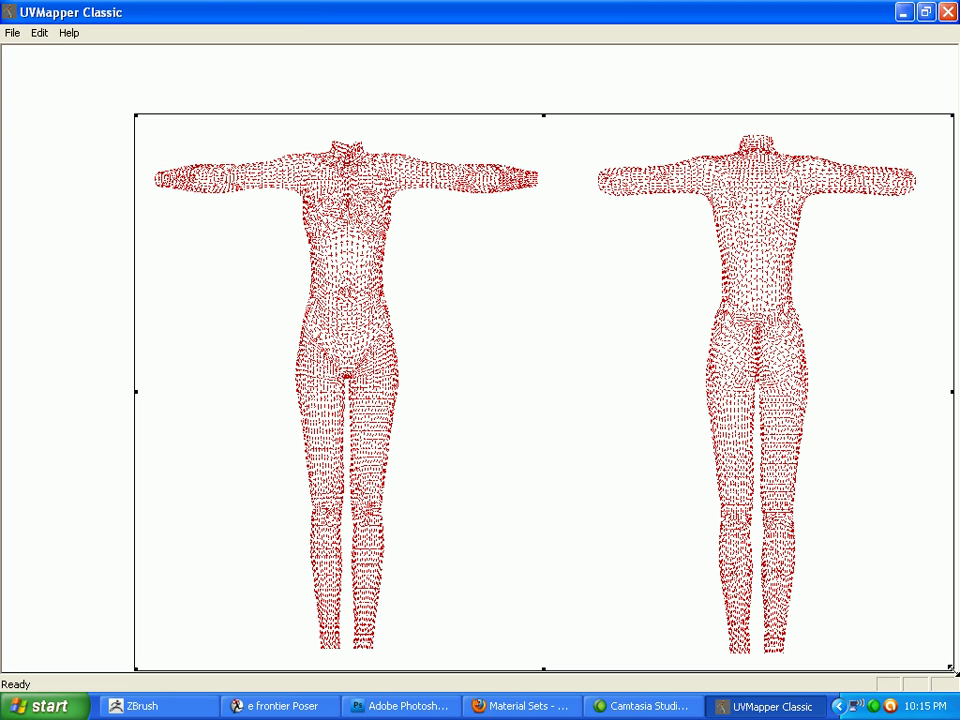
{"action": "left_click_drag", "start_coordinate": [135, 116], "coordinate": [5, 50]}
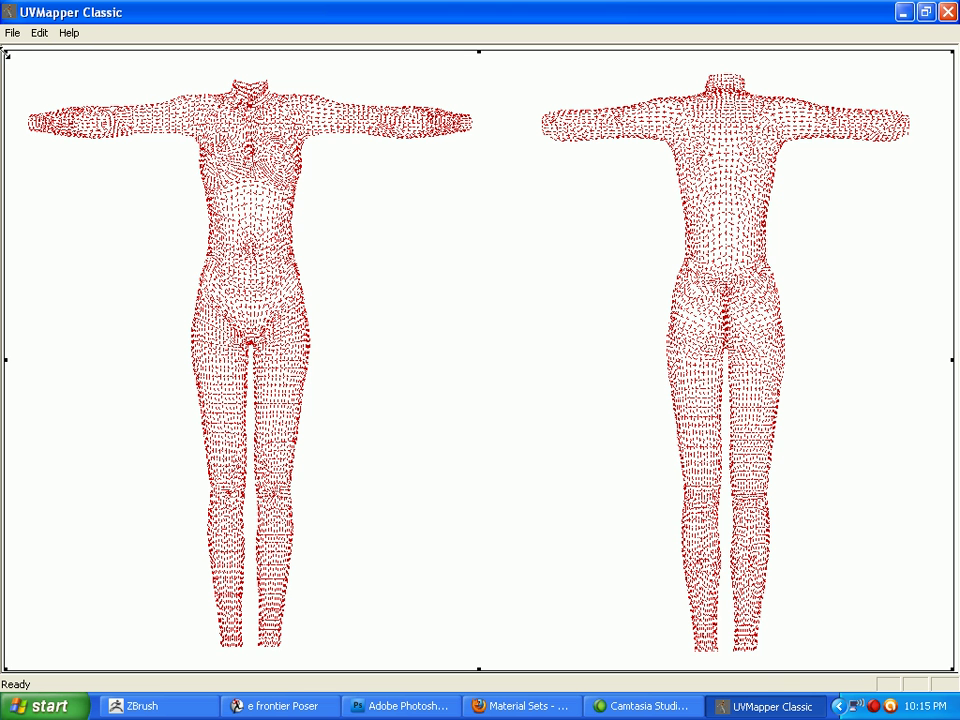
{"action": "left_click", "coordinate": [389, 315]}
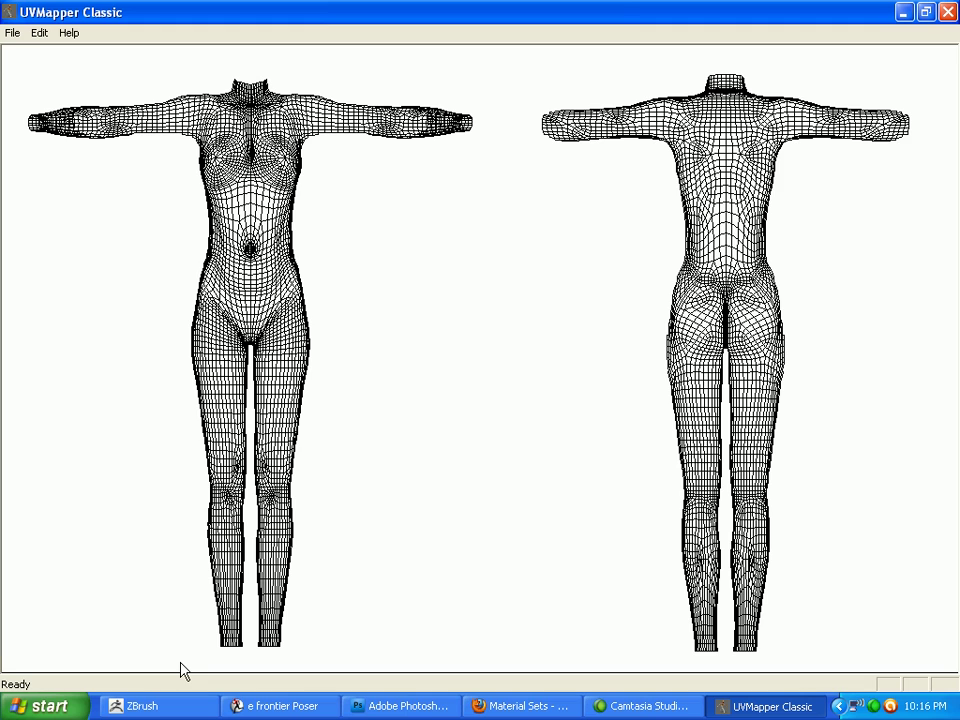
Assign the lower legs of both figures to a new material named Bottom
{"action": "left_click_drag", "start_coordinate": [182, 664], "coordinate": [845, 703]}
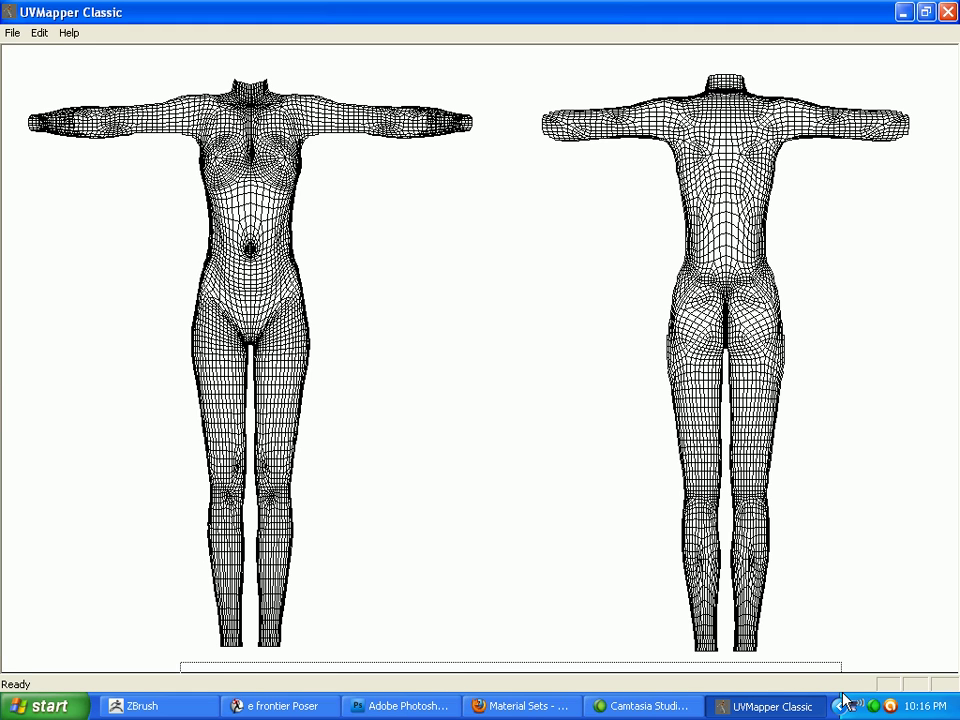
{"action": "left_click_drag", "start_coordinate": [840, 697], "coordinate": [795, 404]}
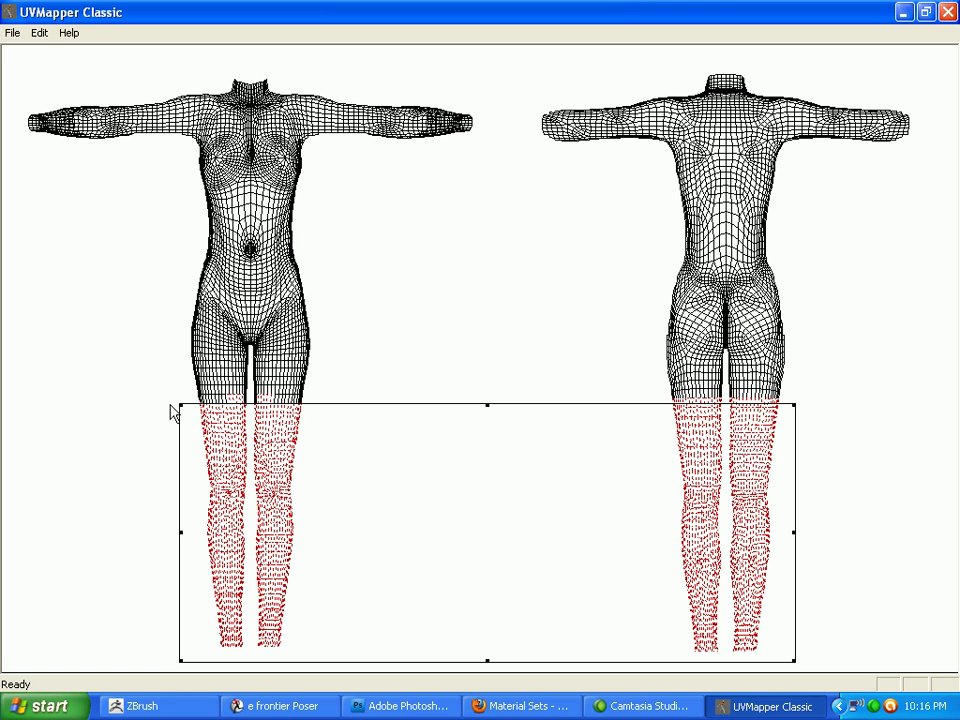
{"action": "left_click_drag", "start_coordinate": [167, 398], "coordinate": [790, 673]}
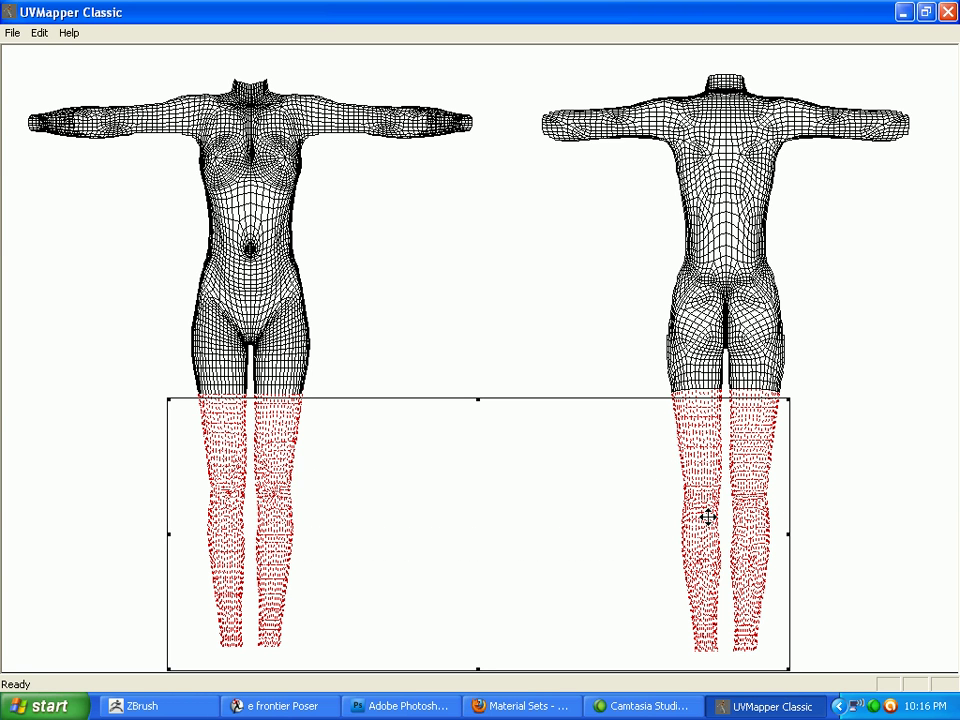
{"action": "left_click", "coordinate": [39, 32]}
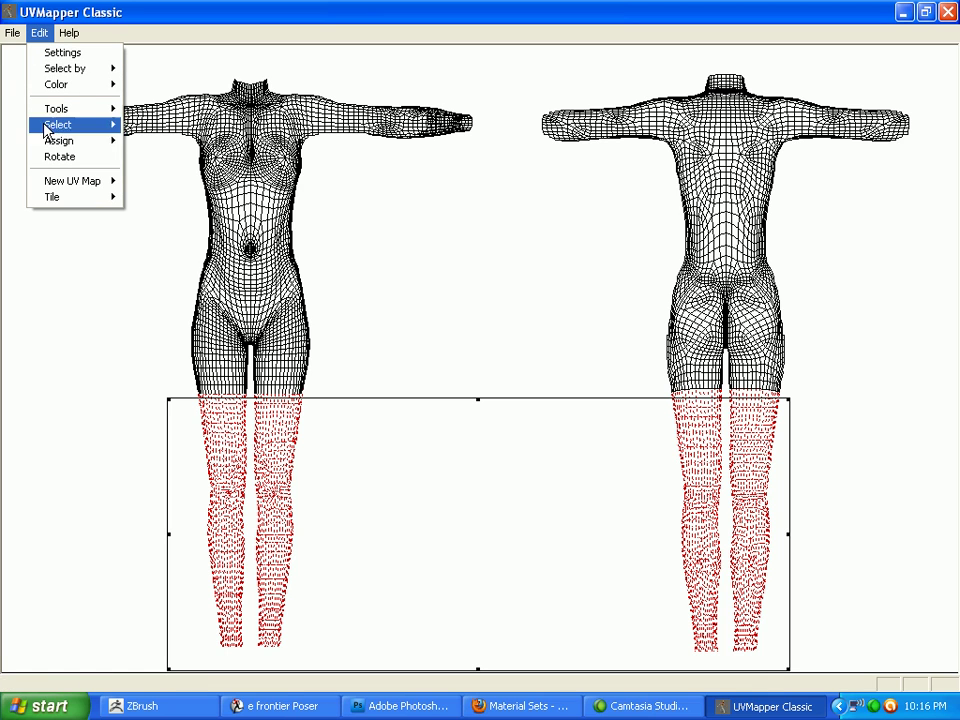
{"action": "mouse_move", "coordinate": [45, 143]}
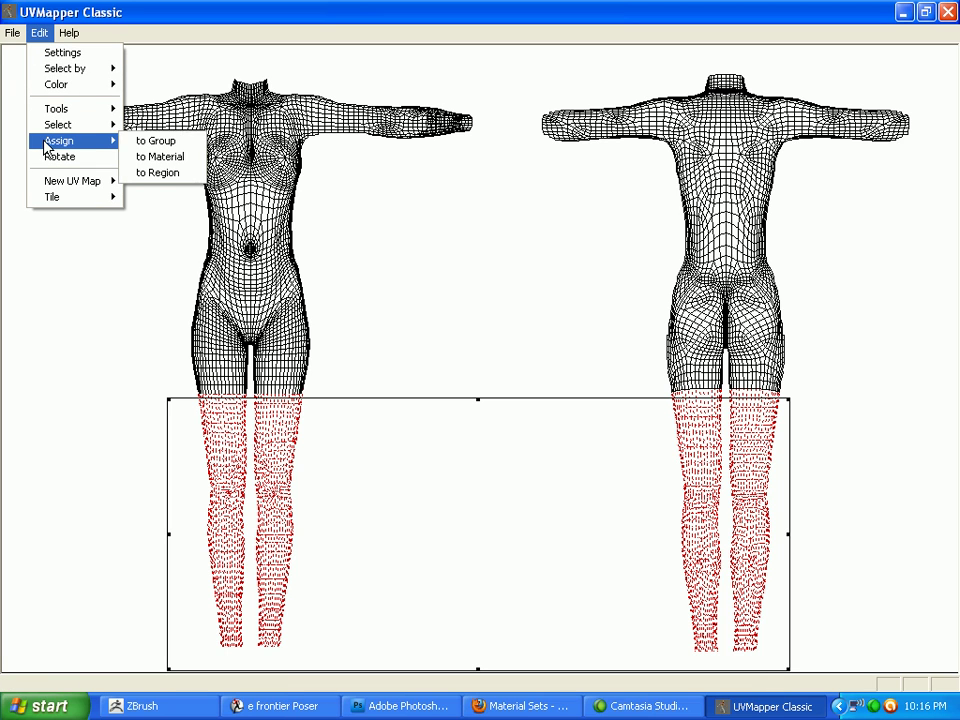
{"action": "left_click", "coordinate": [143, 157]}
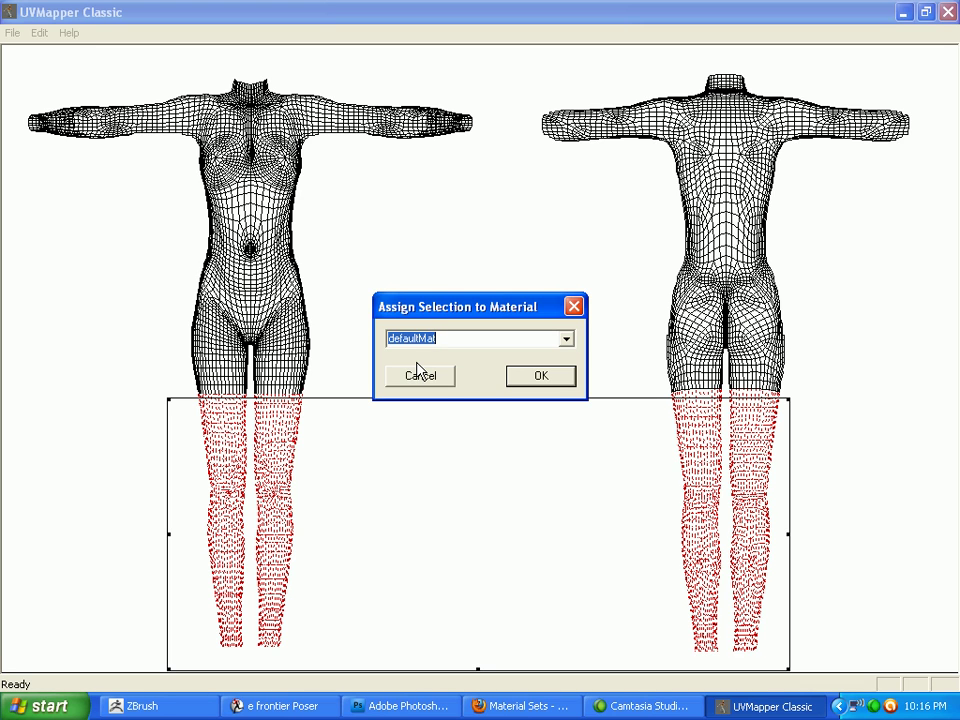
{"action": "type", "text": "Bottom"}
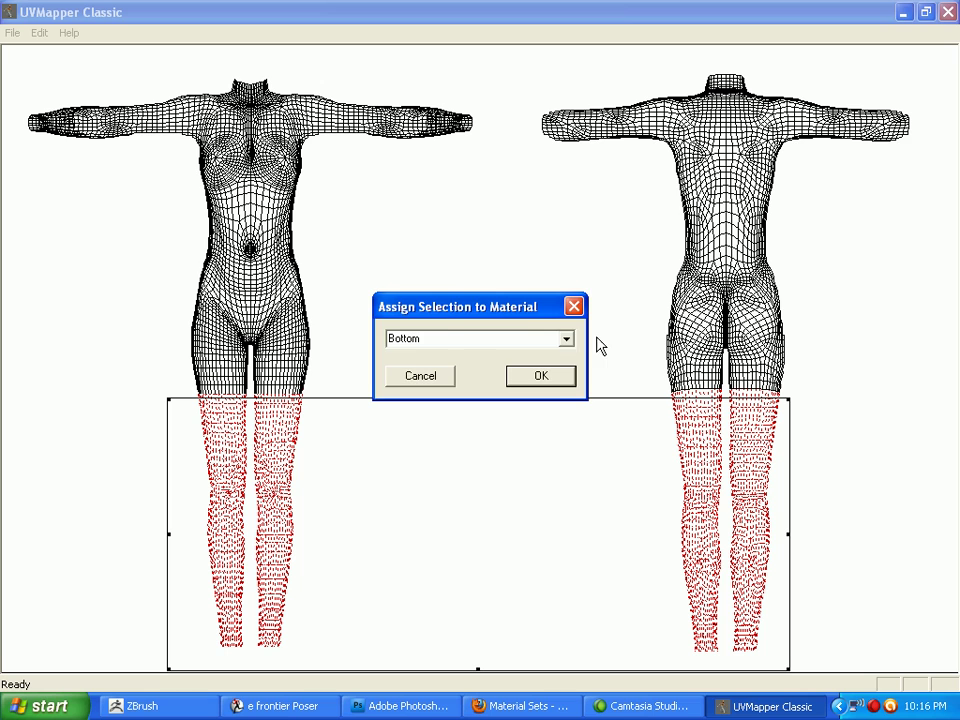
{"action": "left_click", "coordinate": [558, 381]}
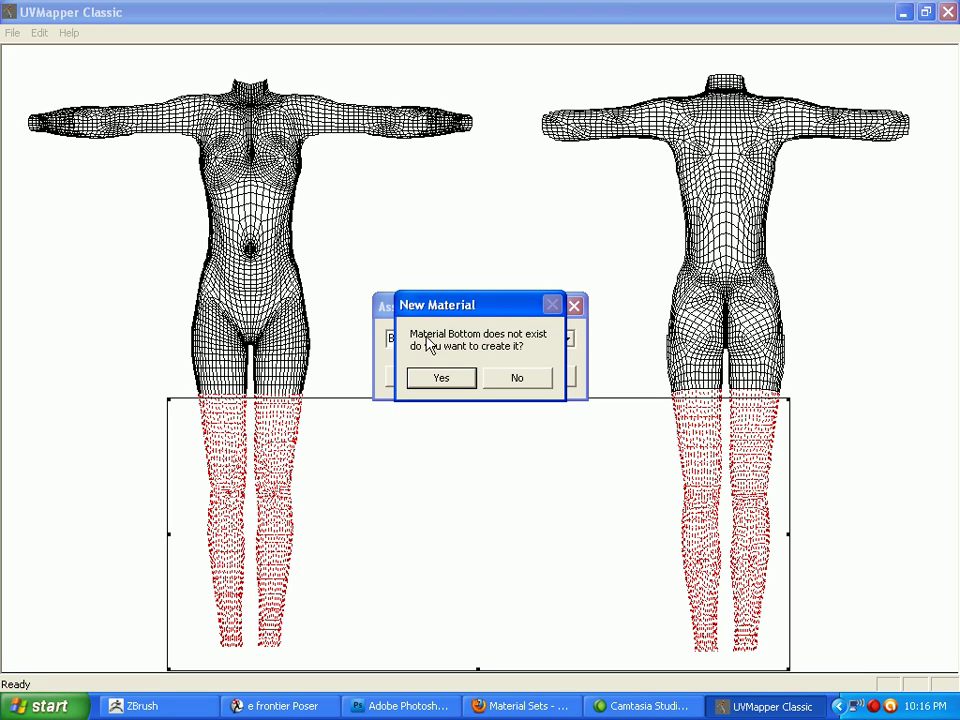
{"action": "left_click", "coordinate": [440, 378]}
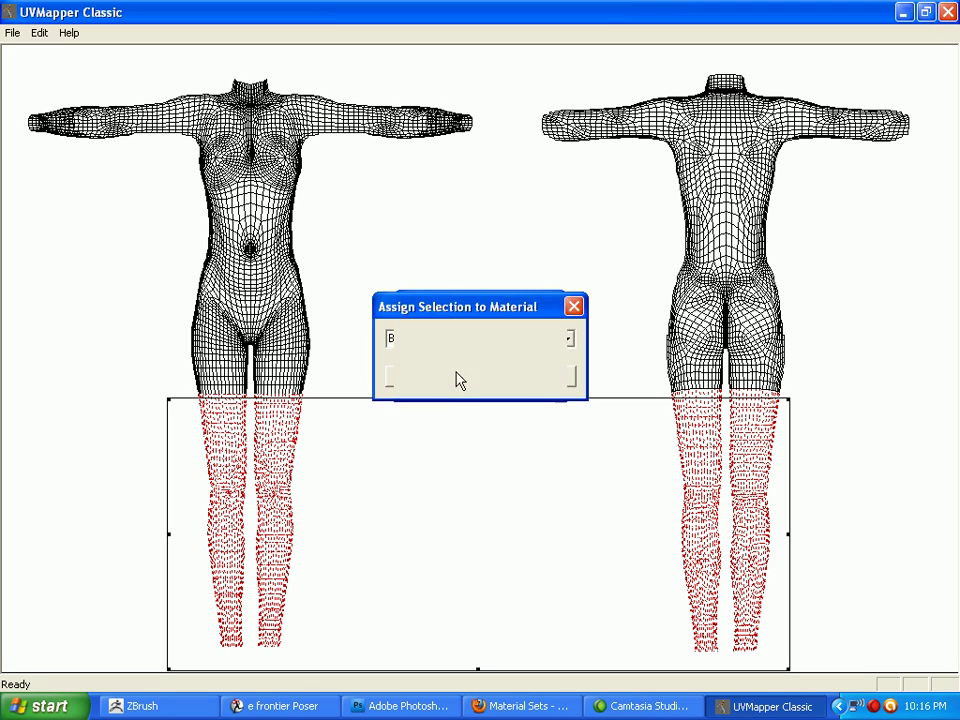
{"action": "left_click_drag", "start_coordinate": [804, 390], "coordinate": [812, 308]}
Colour the UV map by material
{"action": "left_click", "coordinate": [40, 34]}
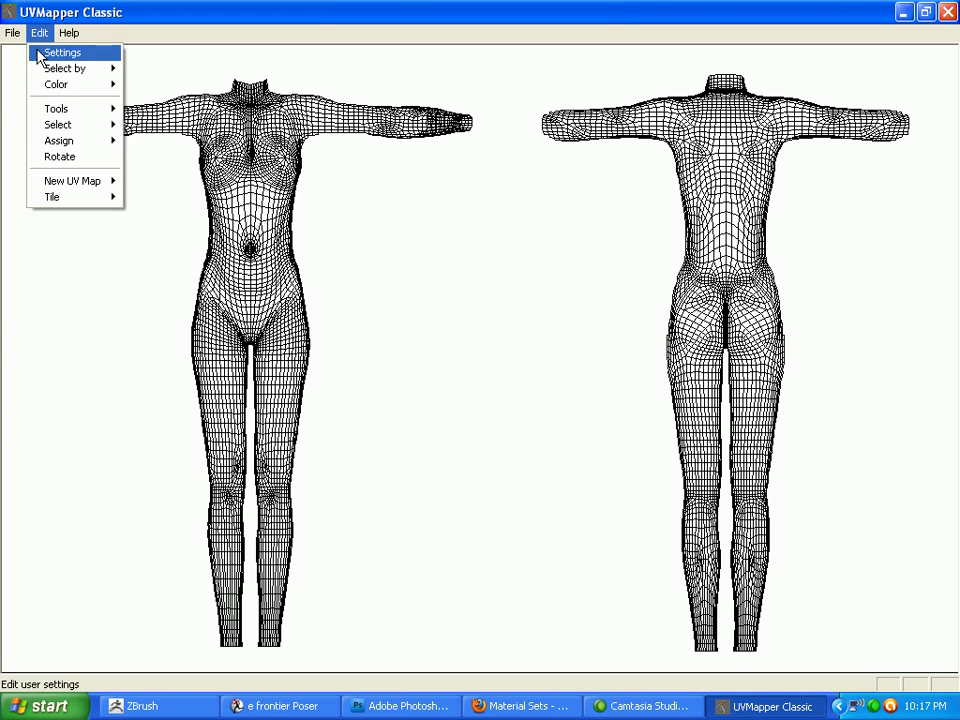
{"action": "mouse_move", "coordinate": [45, 85]}
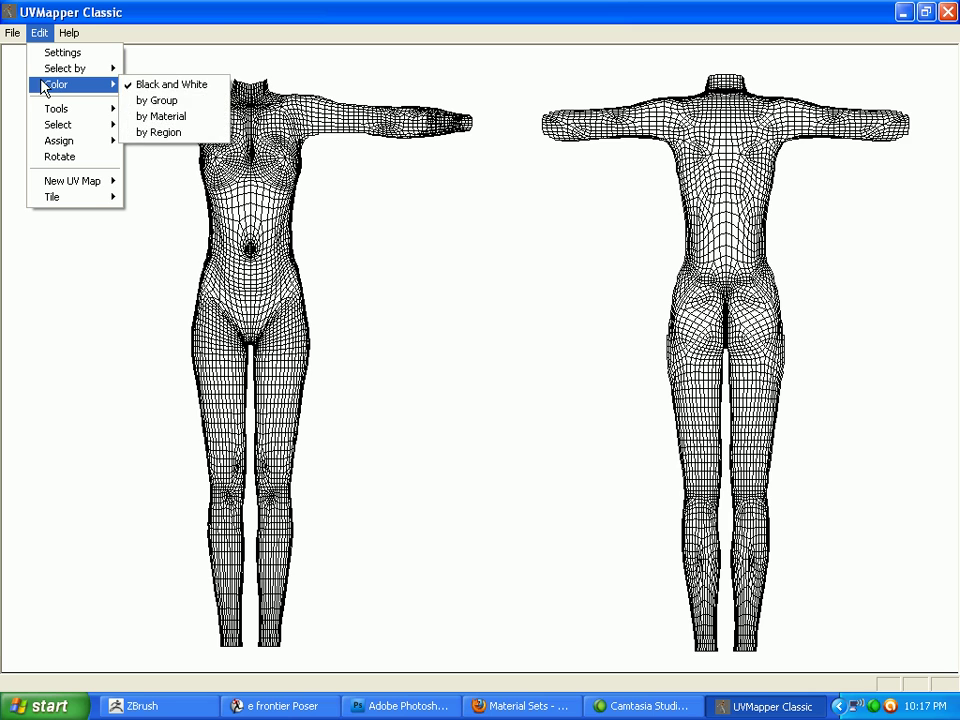
{"action": "left_click", "coordinate": [162, 120]}
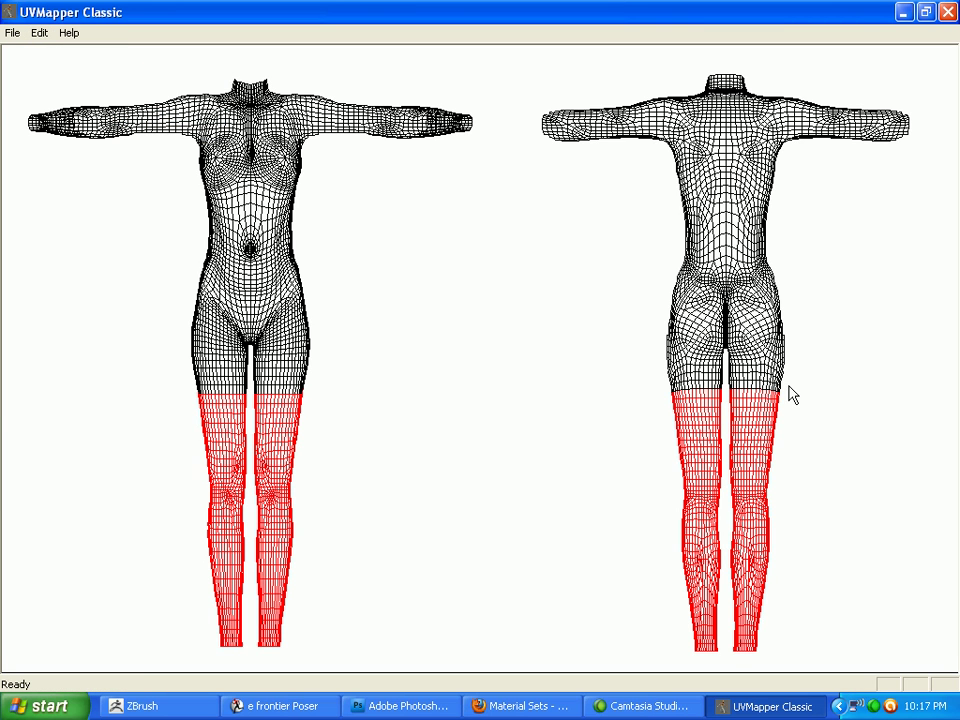
Assign the waist-and-hip band of both figures to a new material named Middle
{"action": "left_click_drag", "start_coordinate": [792, 386], "coordinate": [173, 218]}
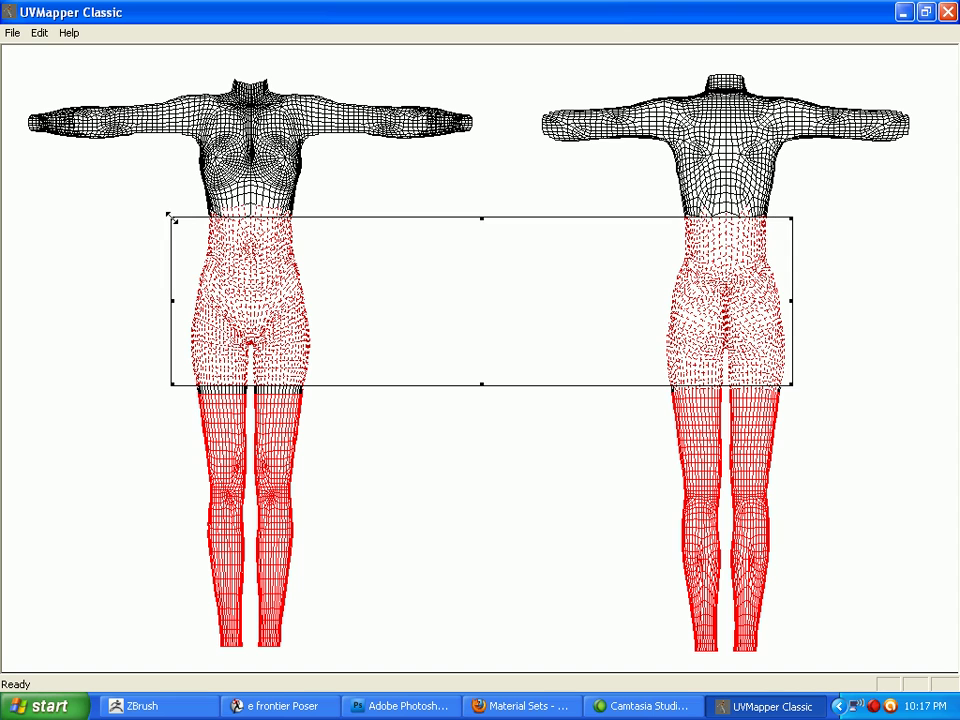
{"action": "left_click", "coordinate": [39, 33]}
{"action": "mouse_move", "coordinate": [70, 141]}
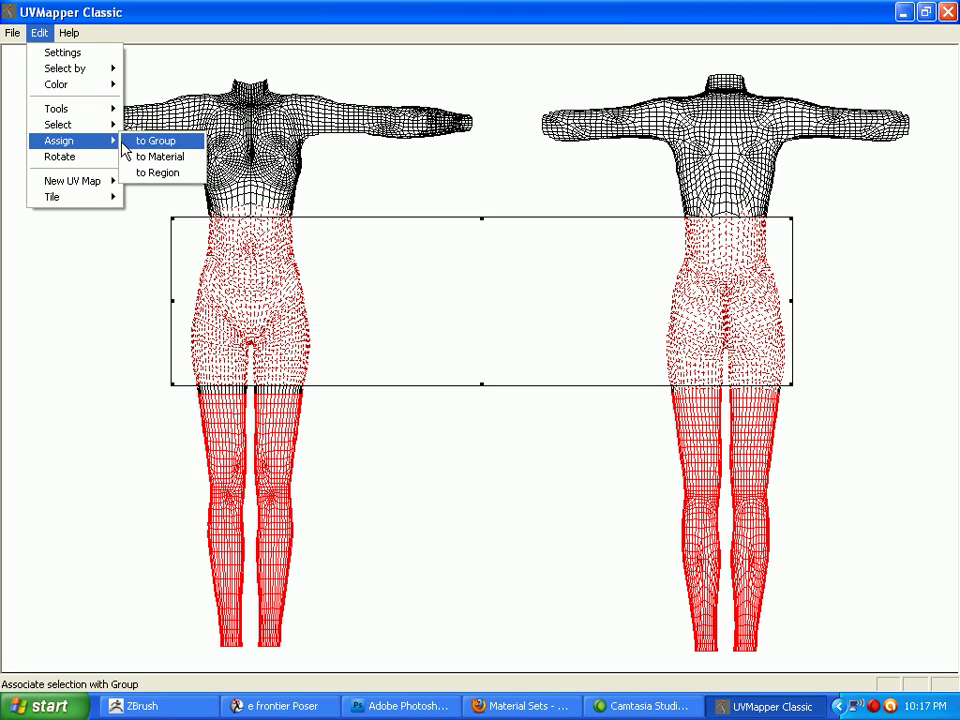
{"action": "left_click", "coordinate": [140, 157]}
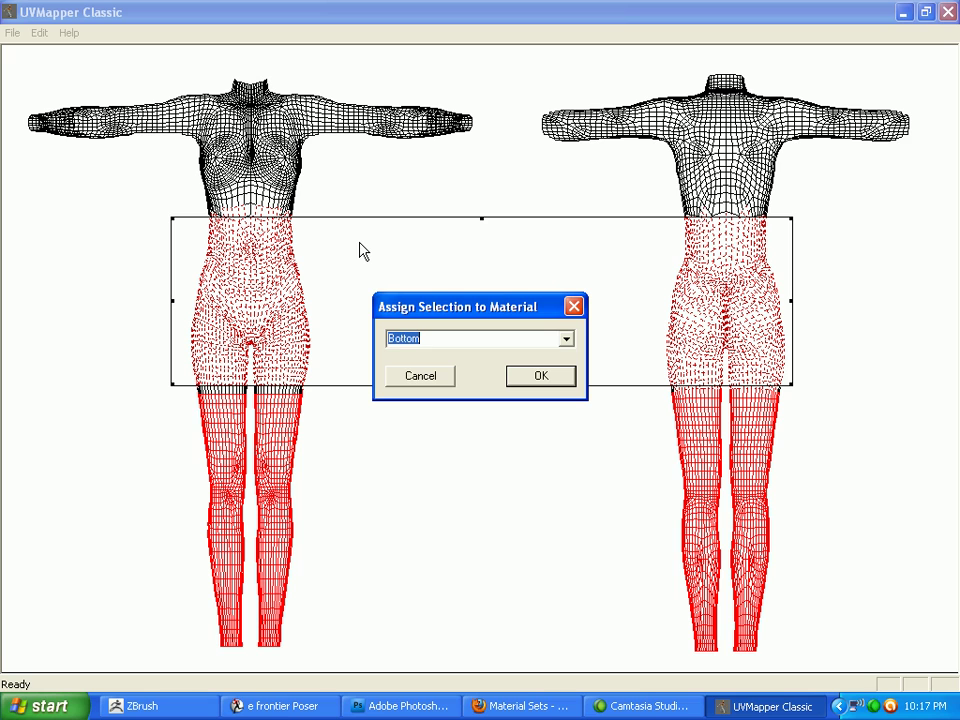
{"action": "type", "text": "Middle"}
{"action": "left_click", "coordinate": [519, 385]}
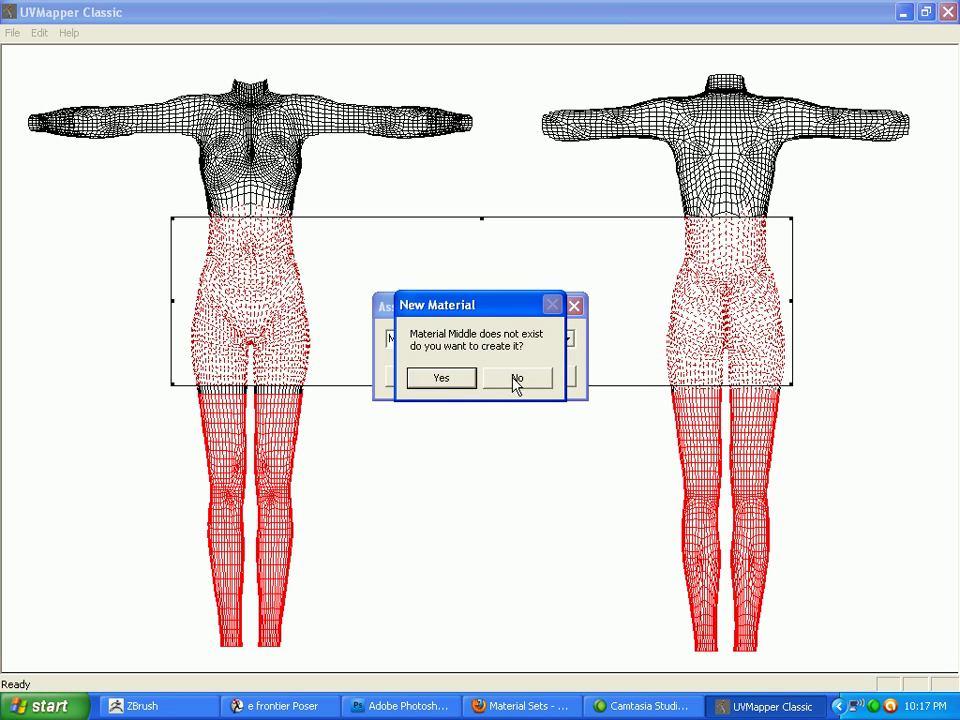
{"action": "left_click", "coordinate": [451, 379]}
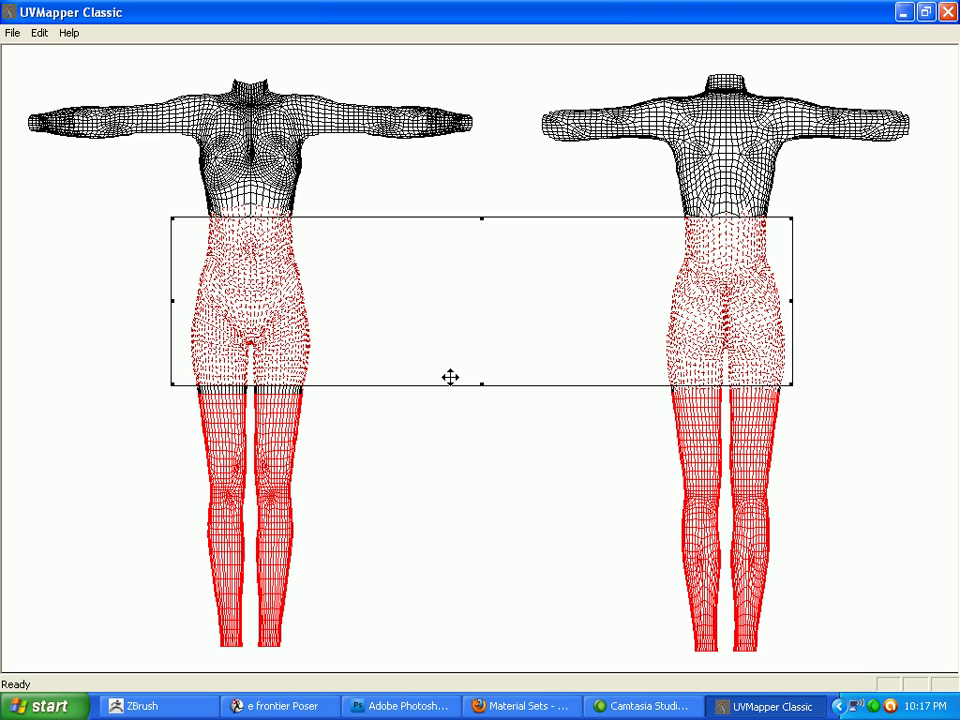
Add the upper-thigh band of both figures to the existing Middle material
{"action": "left_click_drag", "start_coordinate": [137, 358], "coordinate": [850, 398]}
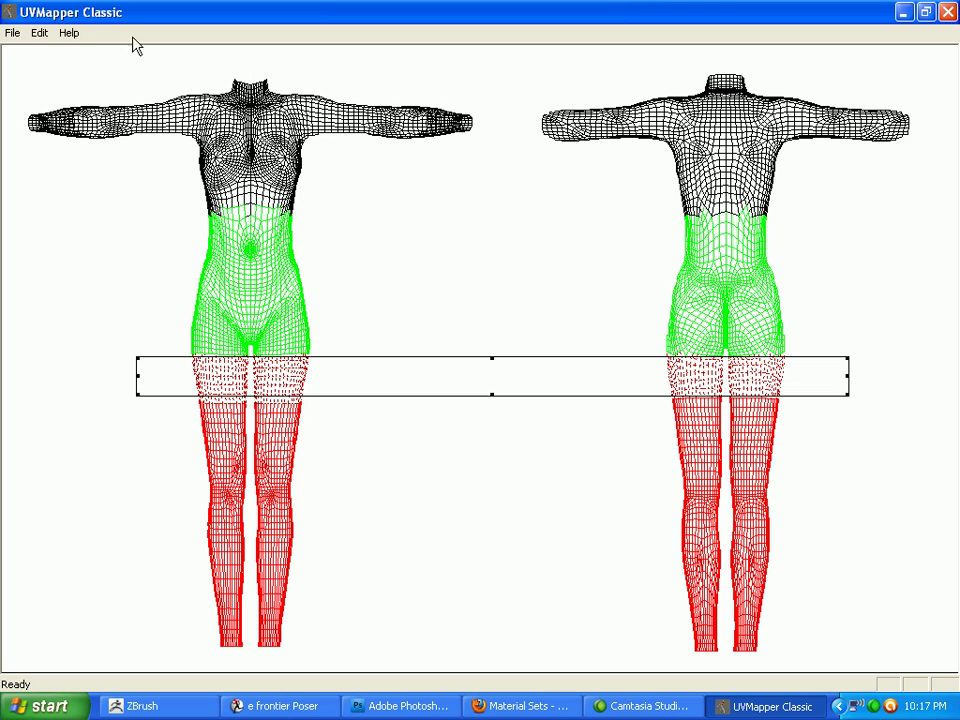
{"action": "left_click", "coordinate": [41, 37]}
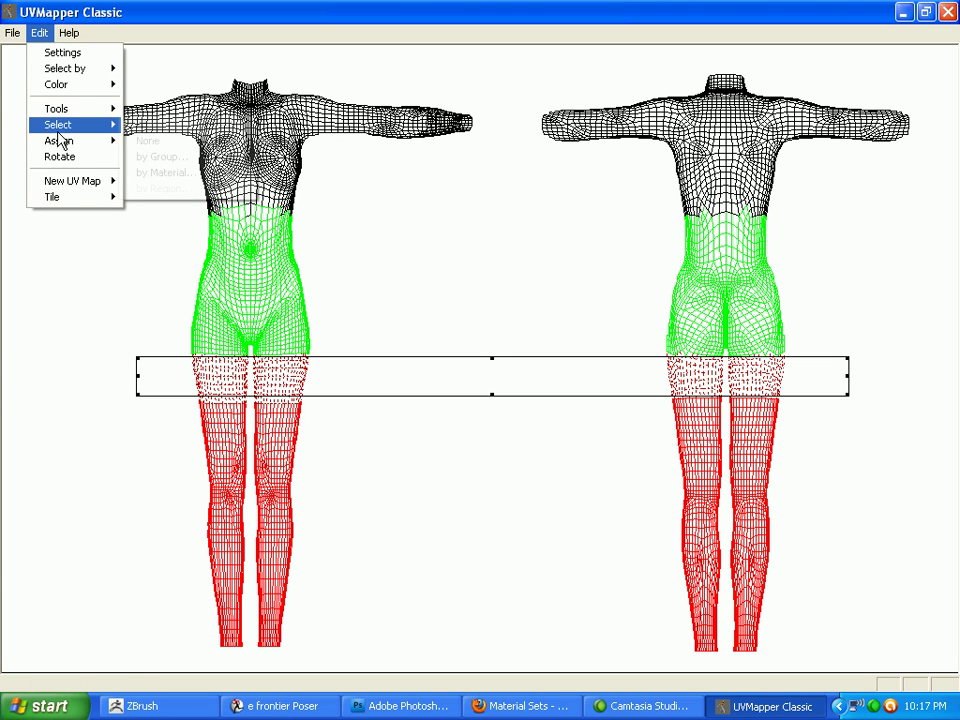
{"action": "mouse_move", "coordinate": [60, 140]}
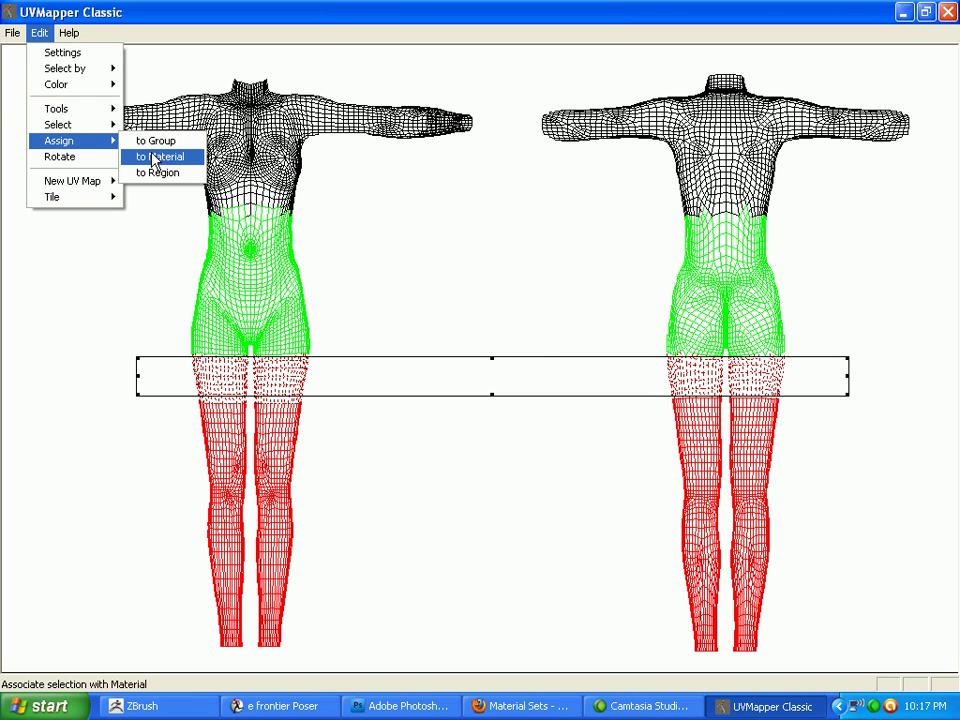
{"action": "left_click", "coordinate": [152, 157]}
{"action": "left_click", "coordinate": [567, 340]}
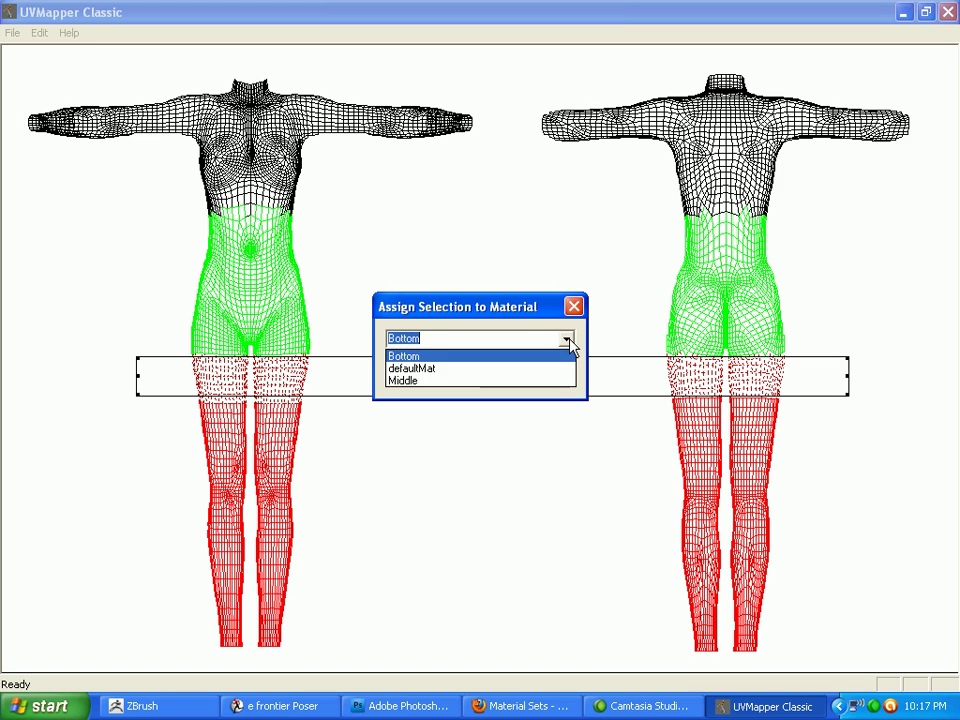
{"action": "left_click", "coordinate": [405, 384]}
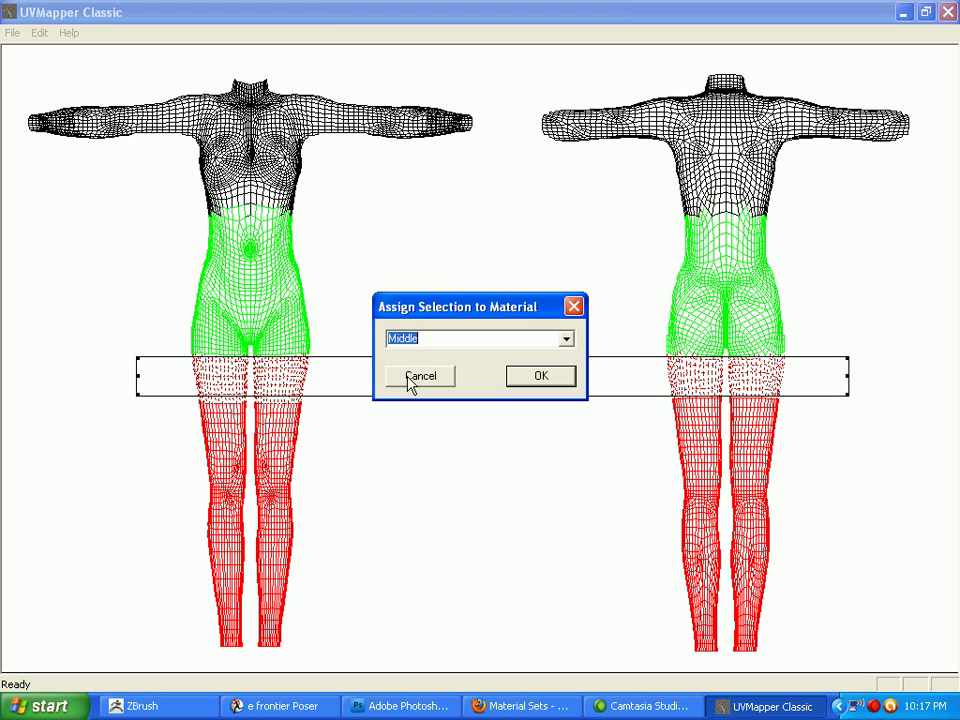
{"action": "left_click", "coordinate": [540, 376]}
{"action": "left_click", "coordinate": [423, 290]}
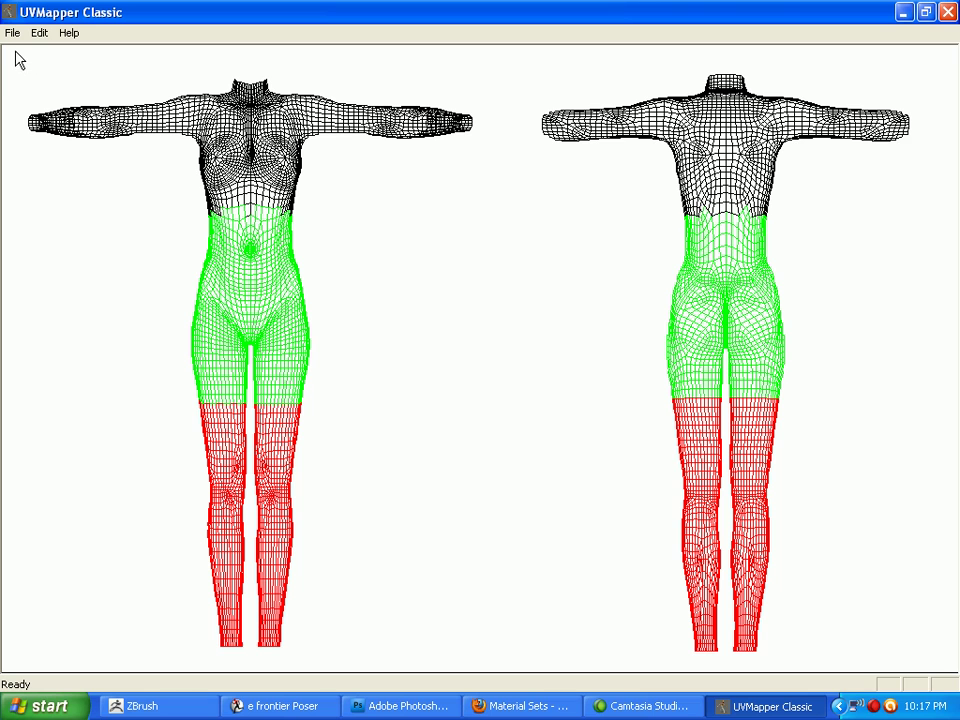
Assign both figures' torsos, arms and necks to a new material named Top
{"action": "left_click_drag", "start_coordinate": [16, 51], "coordinate": [958, 220]}
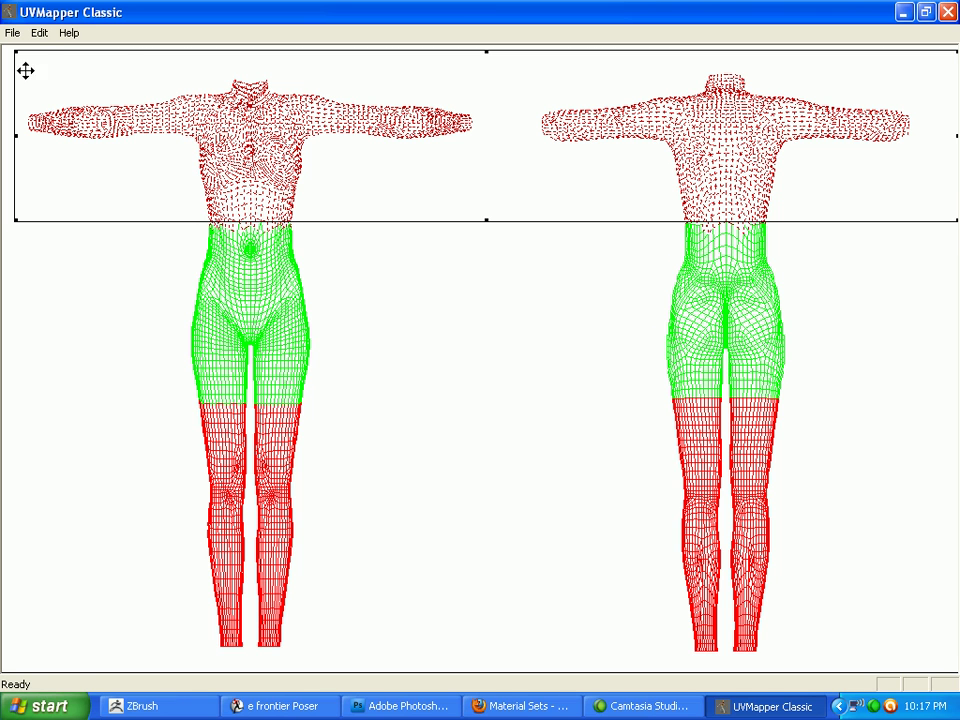
{"action": "left_click", "coordinate": [39, 33]}
{"action": "mouse_move", "coordinate": [62, 142]}
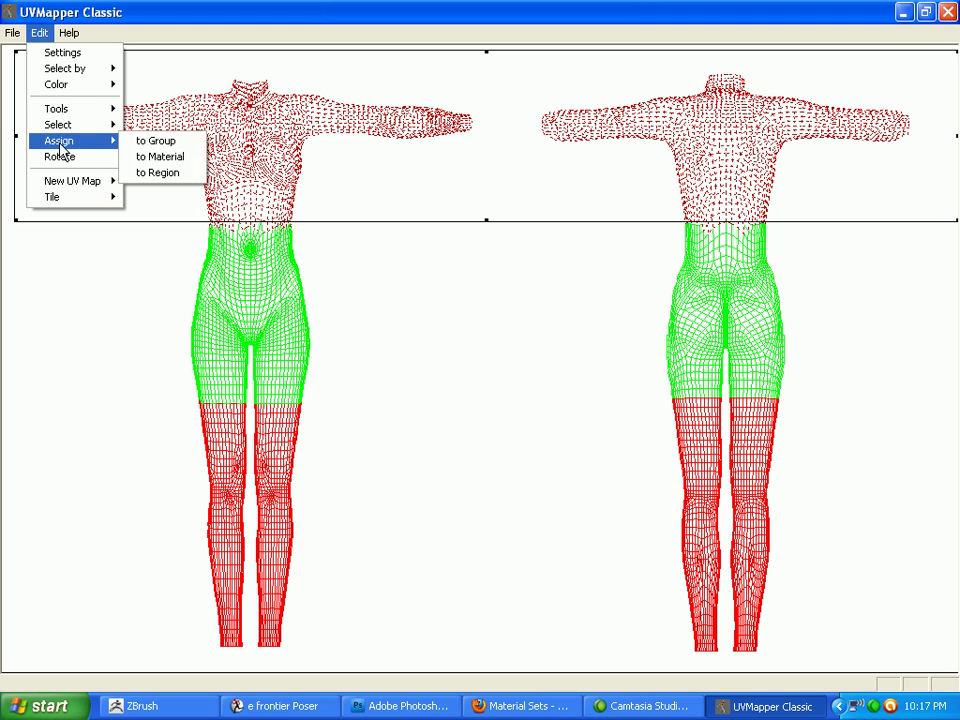
{"action": "left_click", "coordinate": [150, 158]}
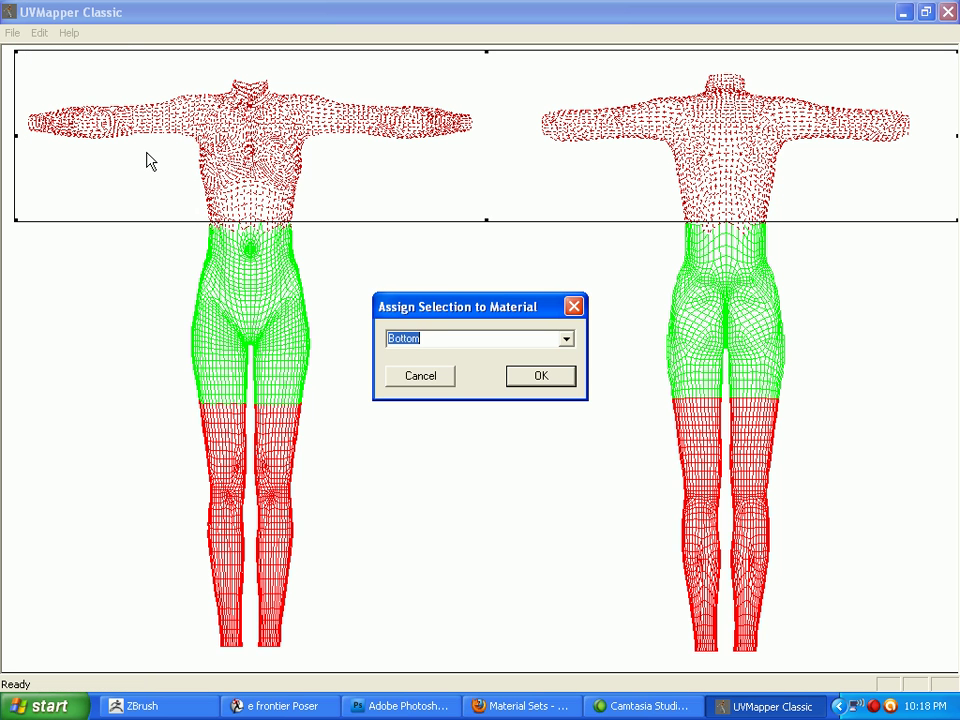
{"action": "type", "text": "R"}
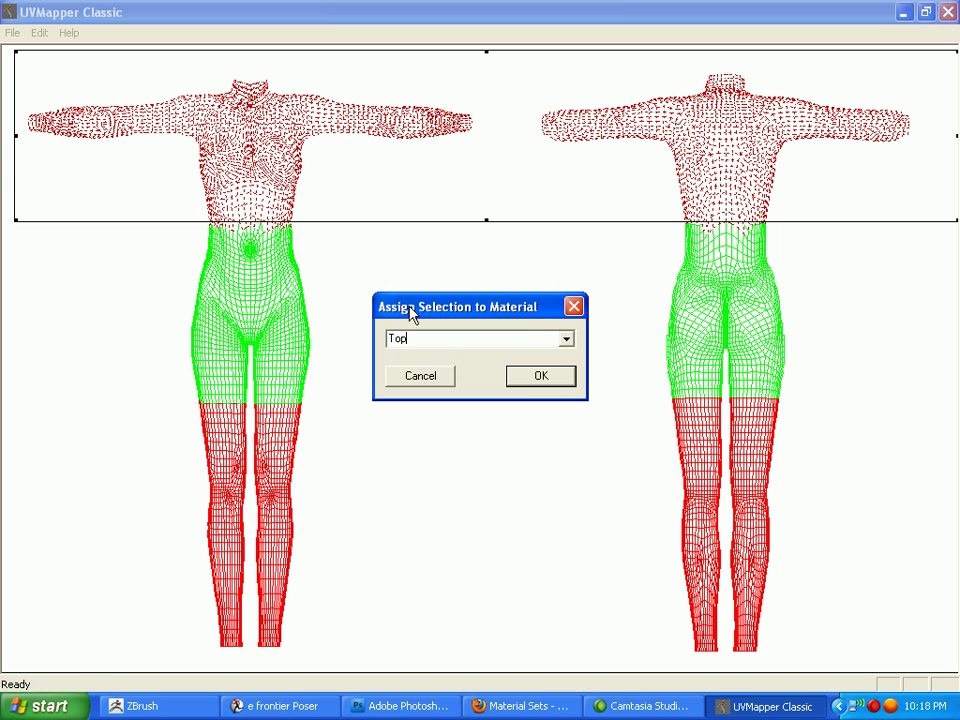
{"action": "left_click", "coordinate": [521, 388]}
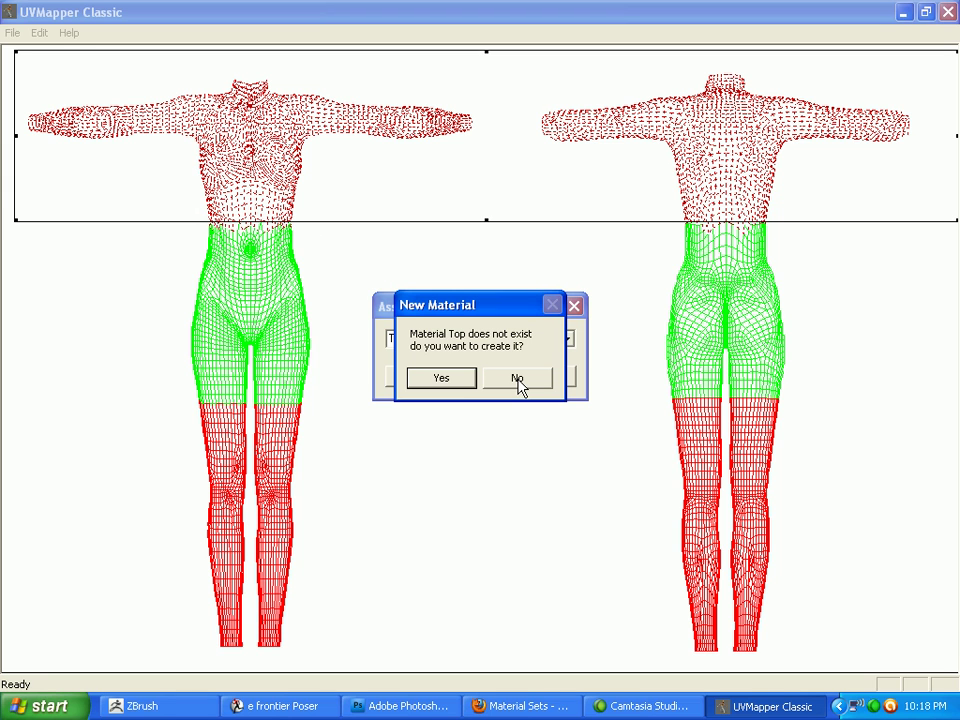
{"action": "left_click", "coordinate": [441, 378]}
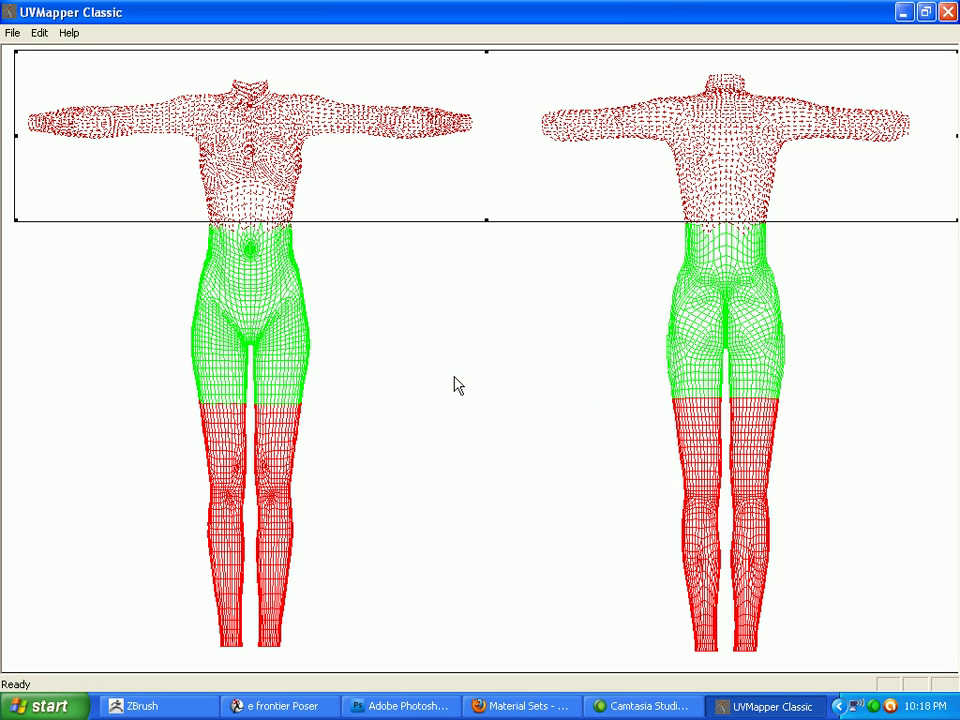
{"action": "left_click", "coordinate": [461, 386]}
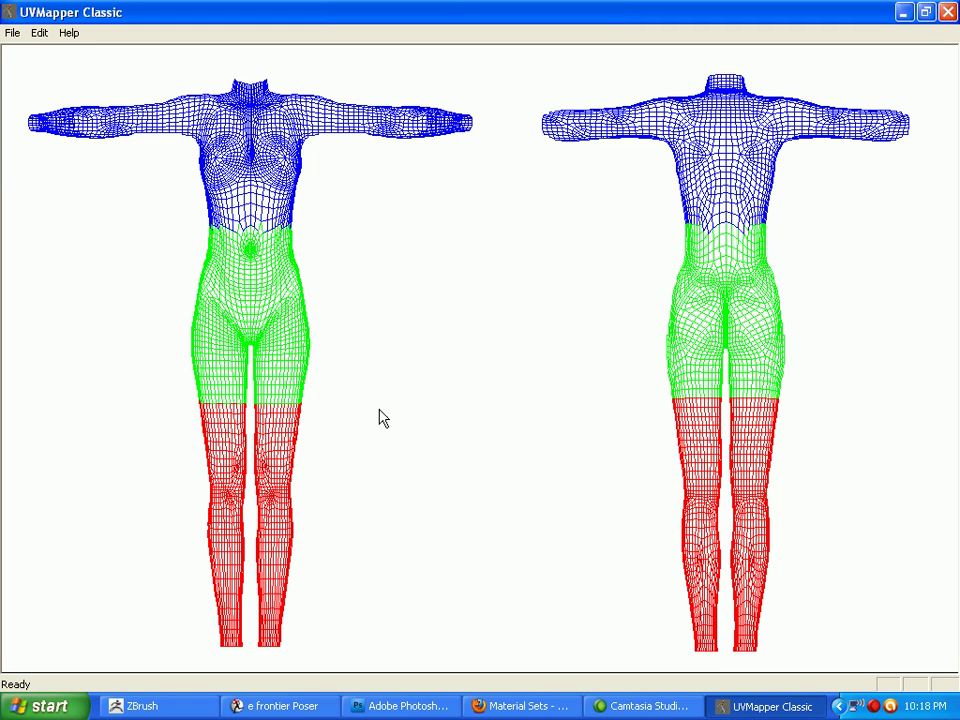
Save the model as V4OmniSuit_3.obj on the Desktop with materials exported, replacing the old file
{"action": "left_click", "coordinate": [12, 32]}
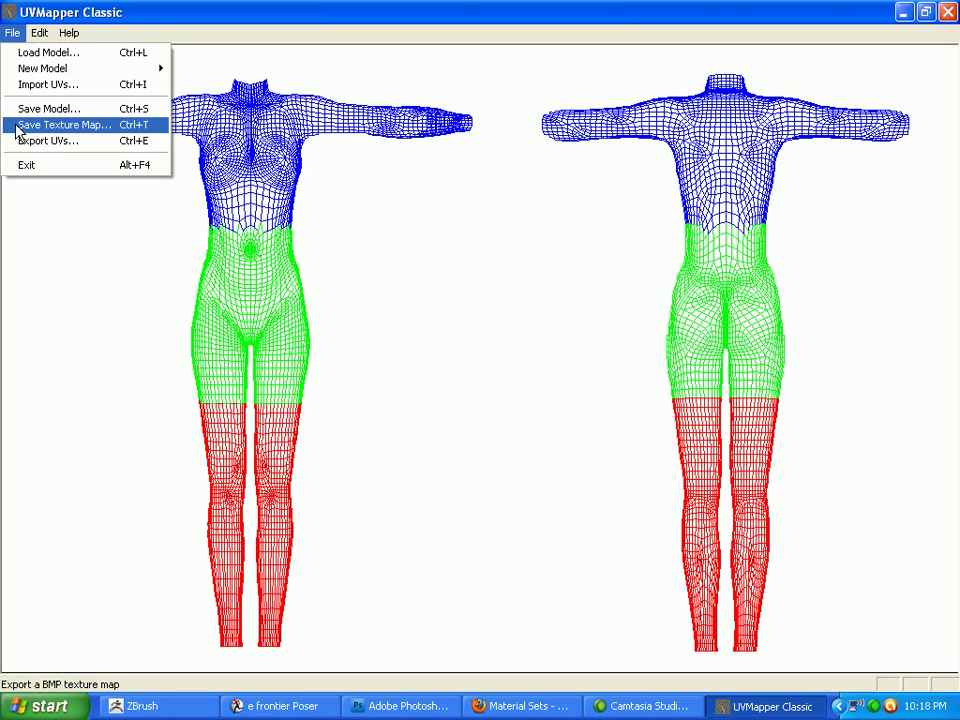
{"action": "left_click", "coordinate": [30, 108]}
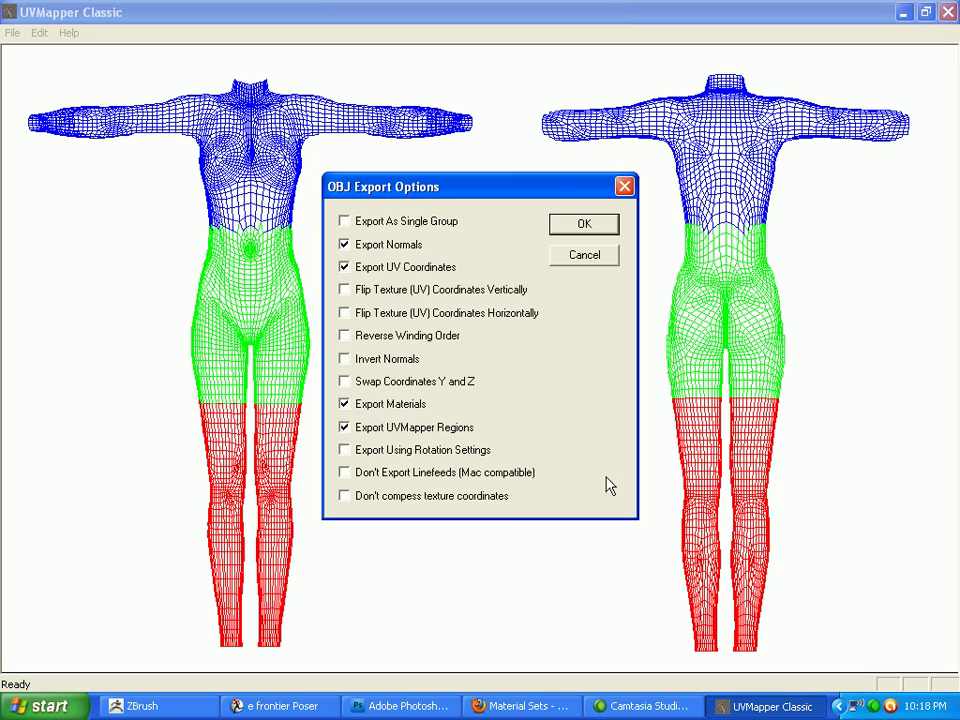
{"action": "left_click", "coordinate": [606, 224]}
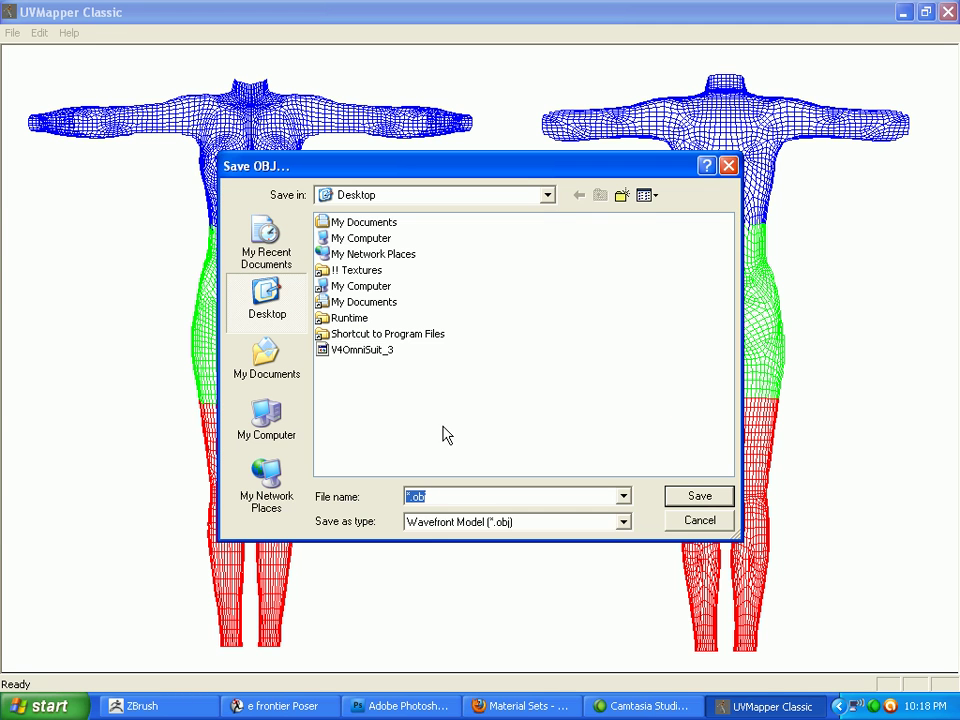
{"action": "left_click", "coordinate": [360, 350]}
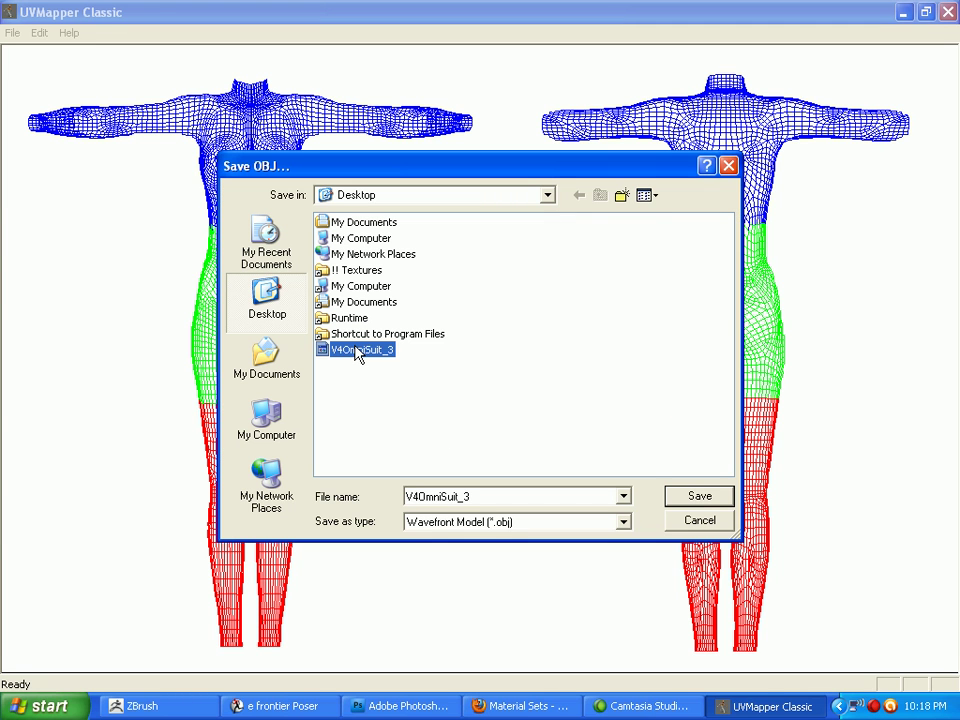
{"action": "left_click", "coordinate": [694, 497]}
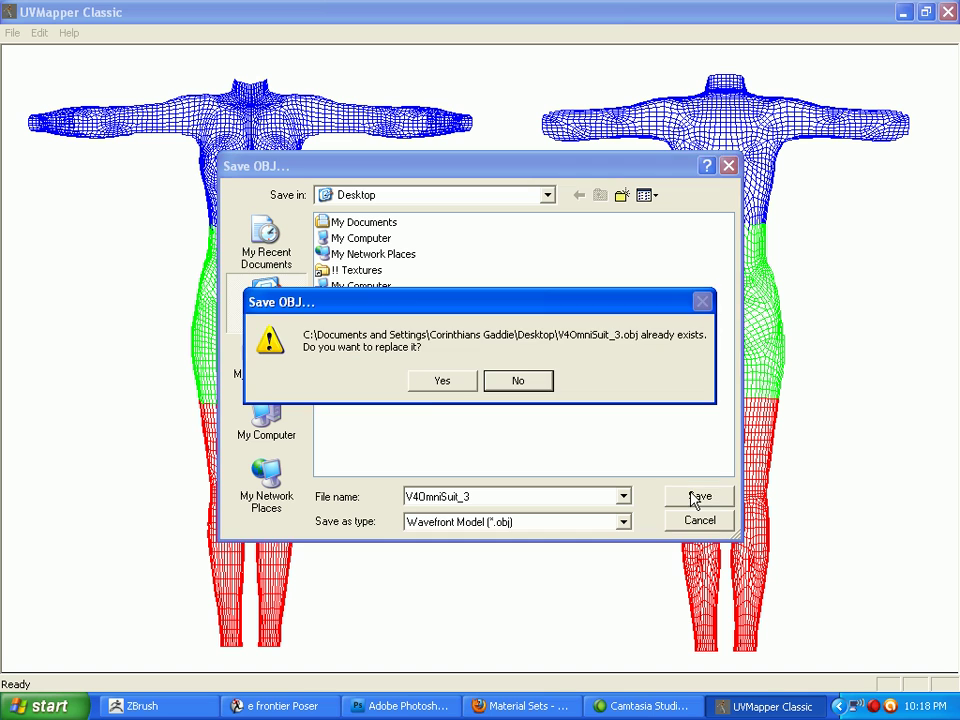
{"action": "left_click", "coordinate": [437, 381]}
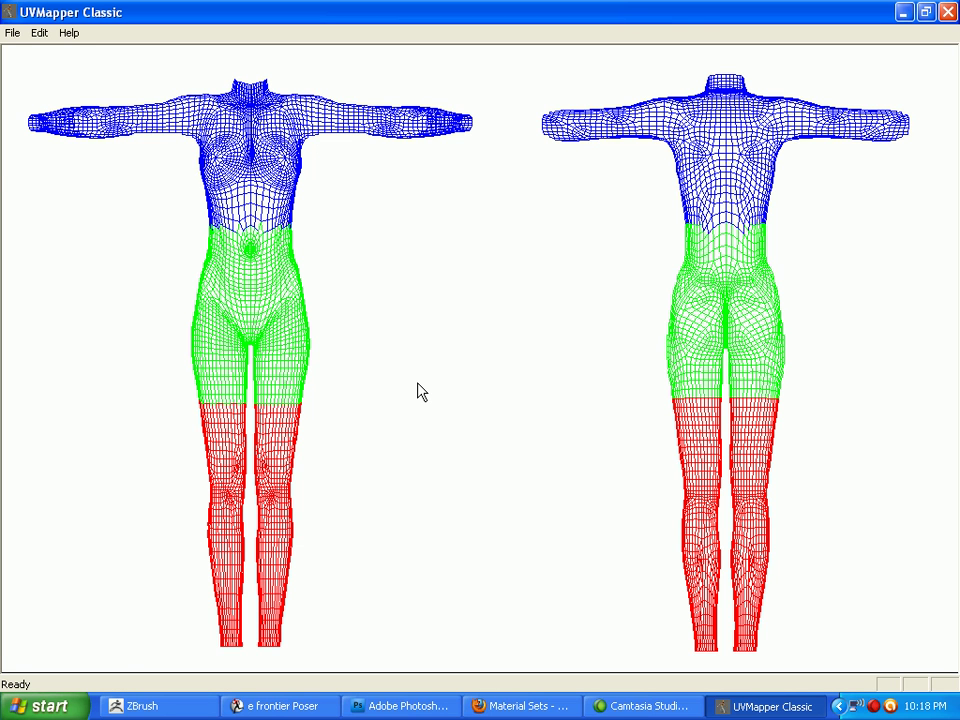
Export the 1024-wide UV template as the V4OmniSuit_3 bitmap on the Desktop, then close UVMapper
{"action": "left_click", "coordinate": [13, 33]}
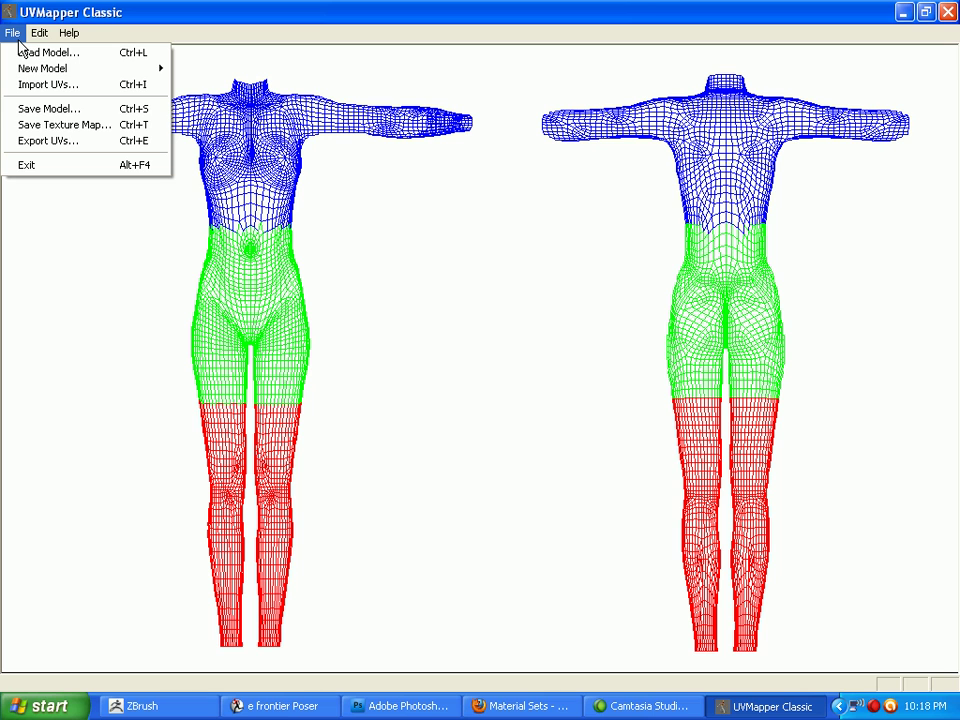
{"action": "left_click", "coordinate": [99, 125]}
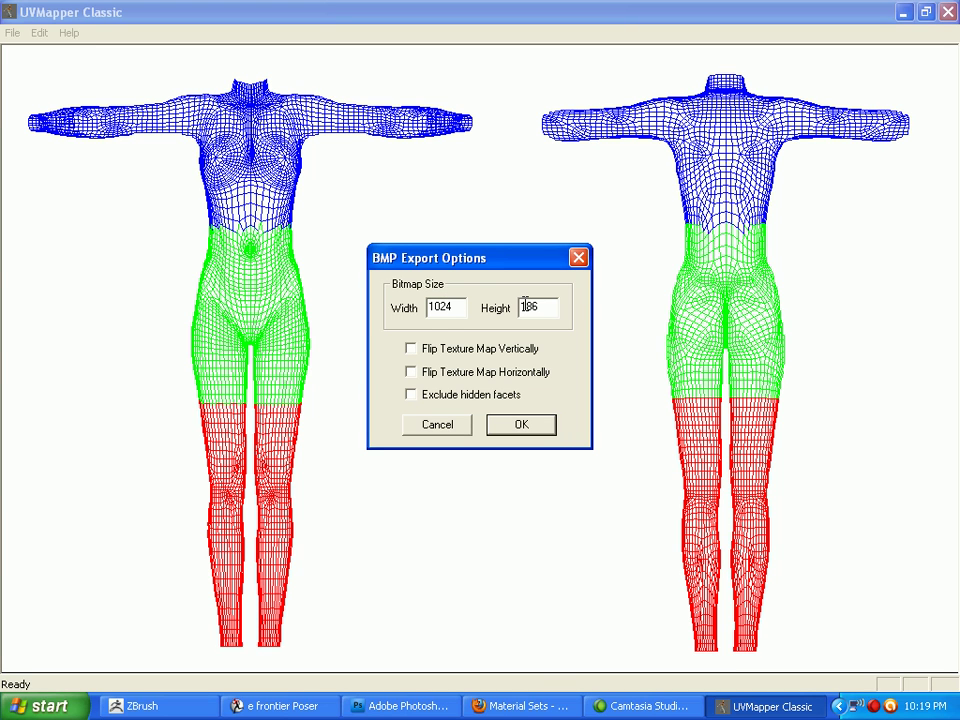
{"action": "left_click", "coordinate": [522, 425]}
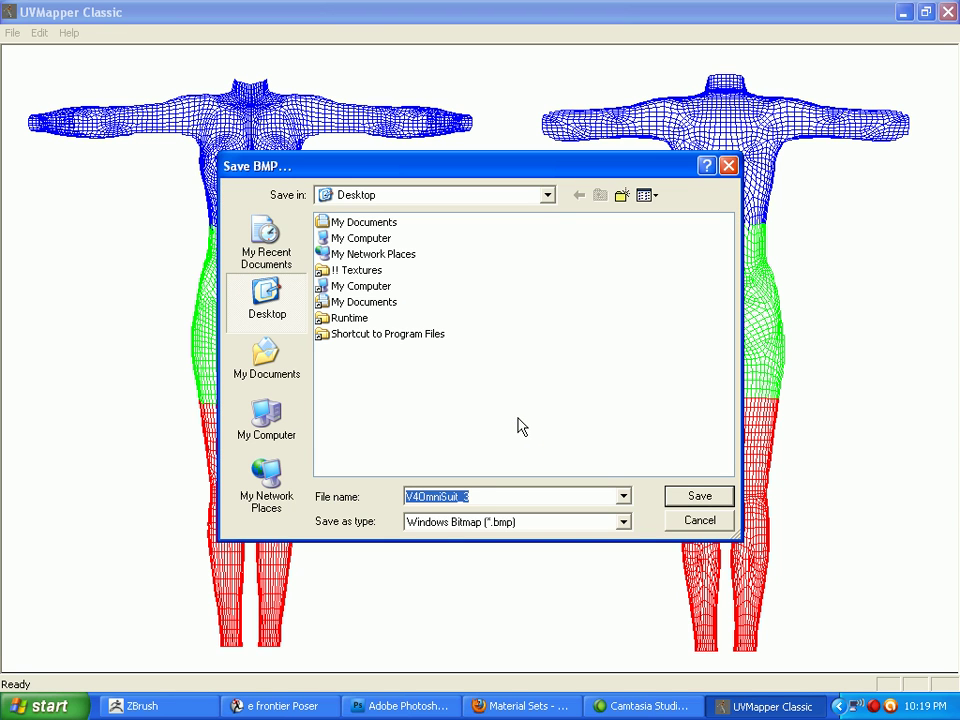
{"action": "left_click", "coordinate": [695, 497]}
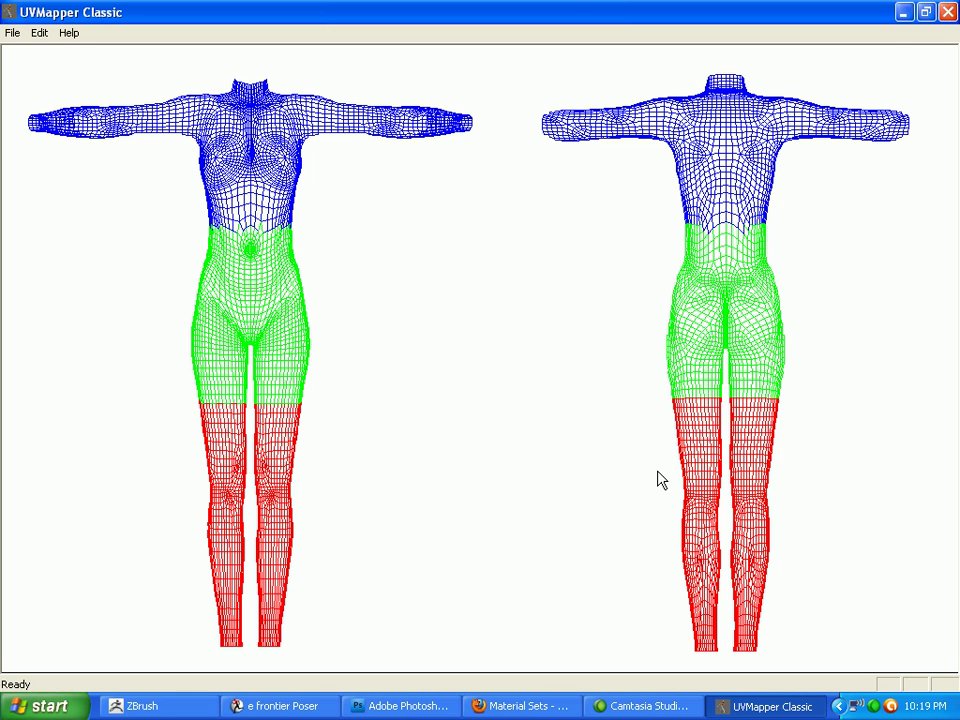
{"action": "left_click", "coordinate": [950, 12]}
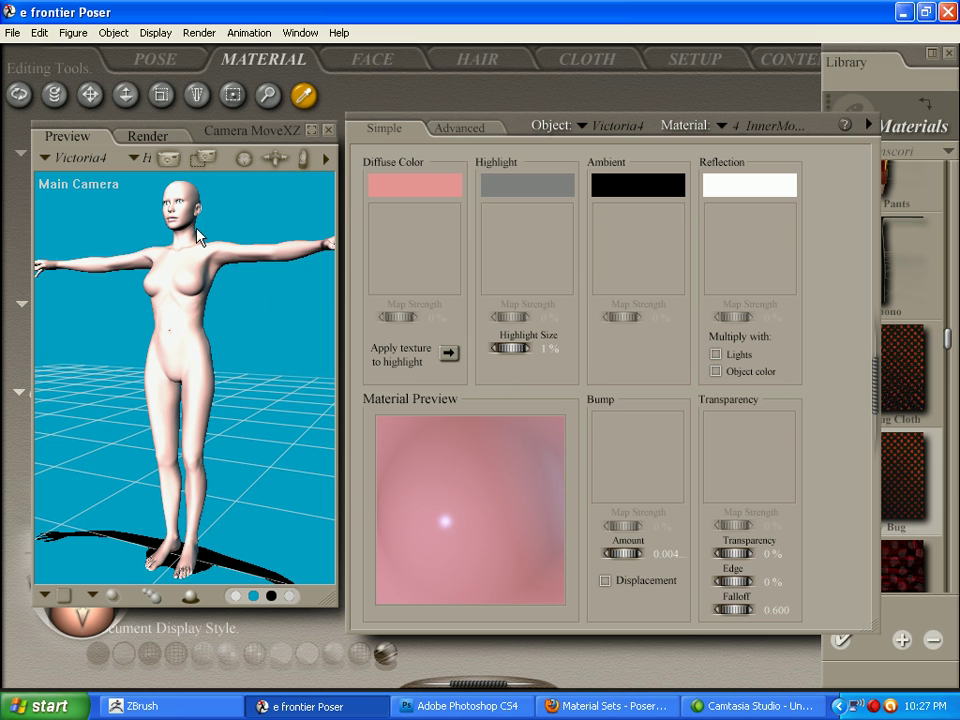
Import V4OmniSuit_3.obj as a Wavefront OBJ prop with default import options
{"action": "left_click", "coordinate": [12, 33]}
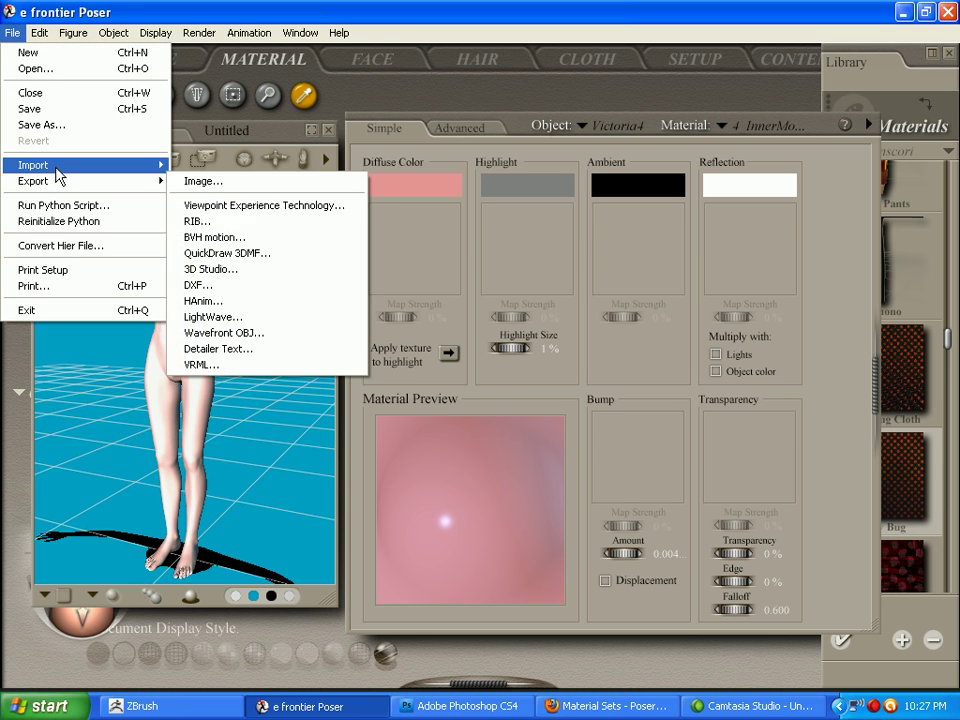
{"action": "mouse_move", "coordinate": [60, 165]}
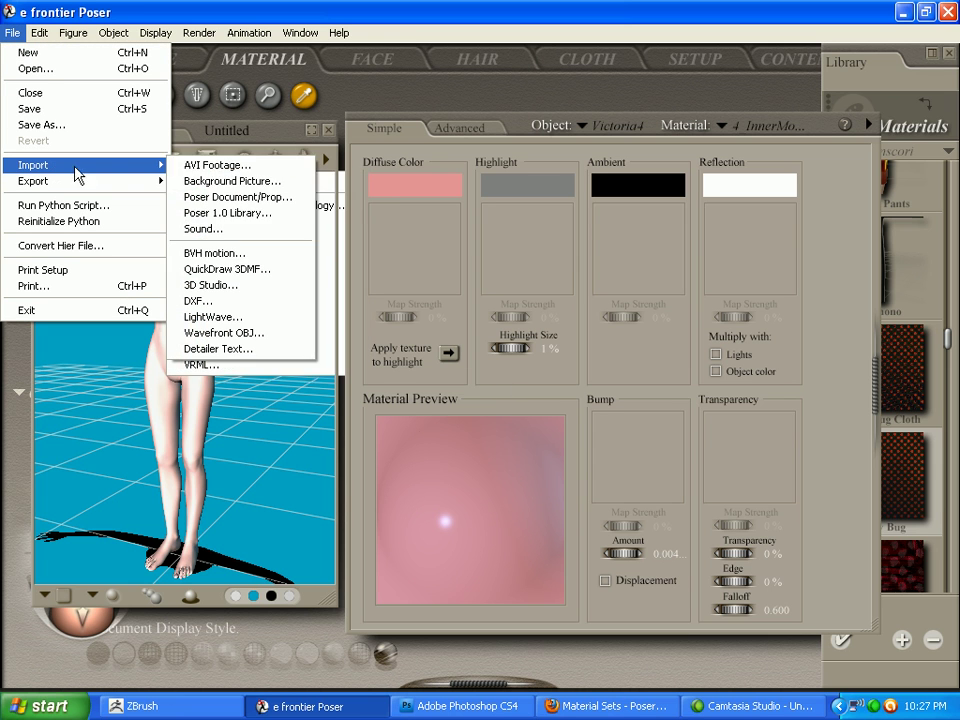
{"action": "left_click", "coordinate": [212, 333]}
{"action": "double_click", "coordinate": [150, 244]}
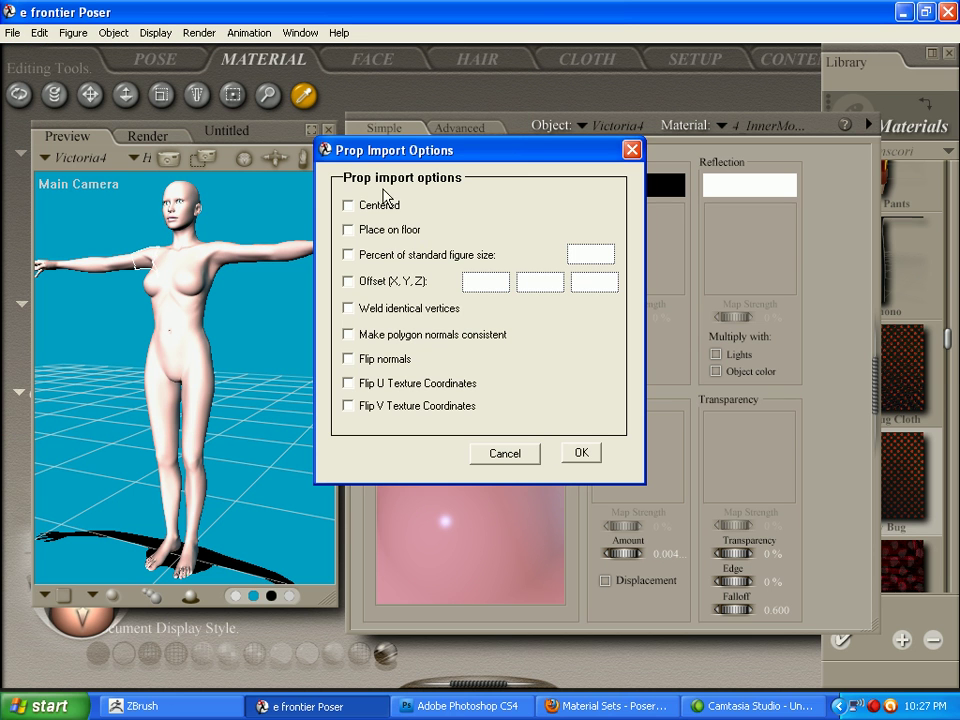
{"action": "left_click", "coordinate": [578, 454]}
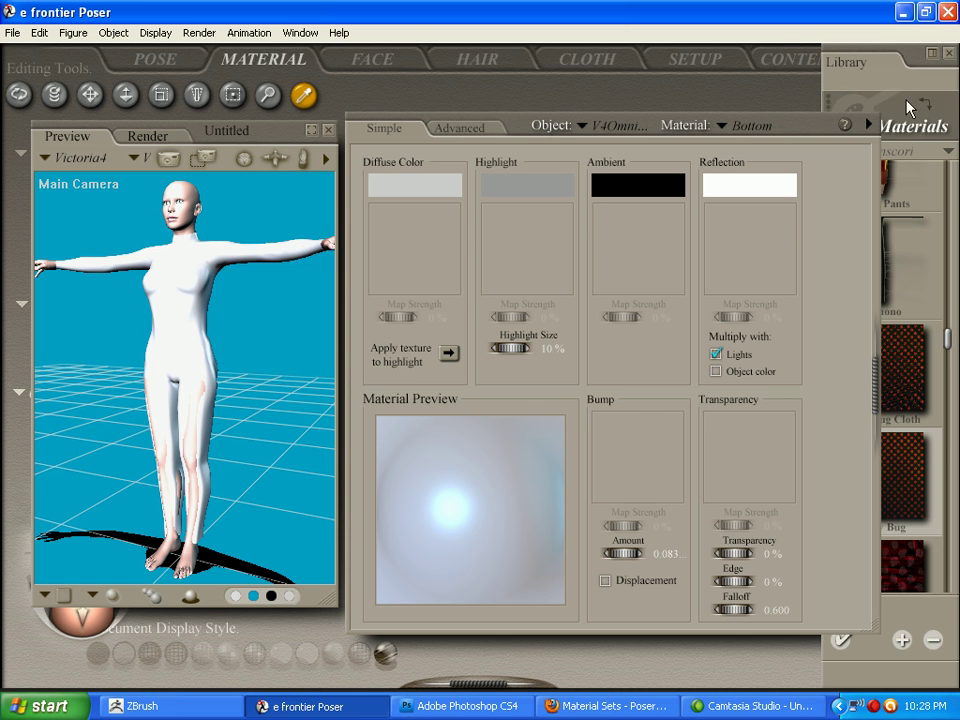
Set the suit's diffuse colours: Bottom magenta, Middle cyan and Top orange
{"action": "left_click", "coordinate": [429, 187]}
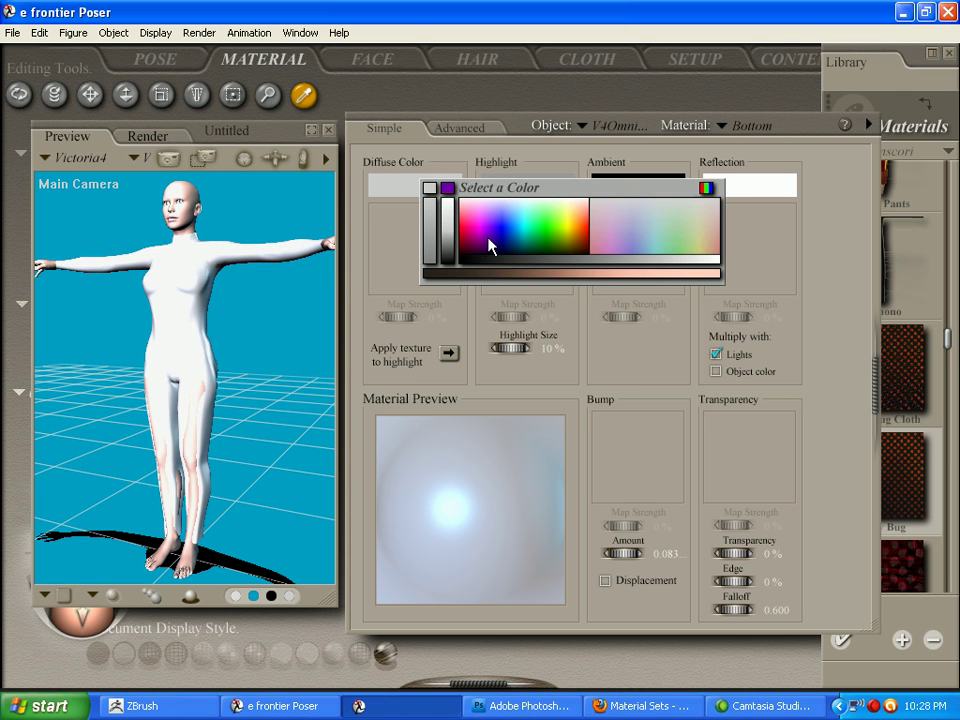
{"action": "left_click", "coordinate": [252, 305]}
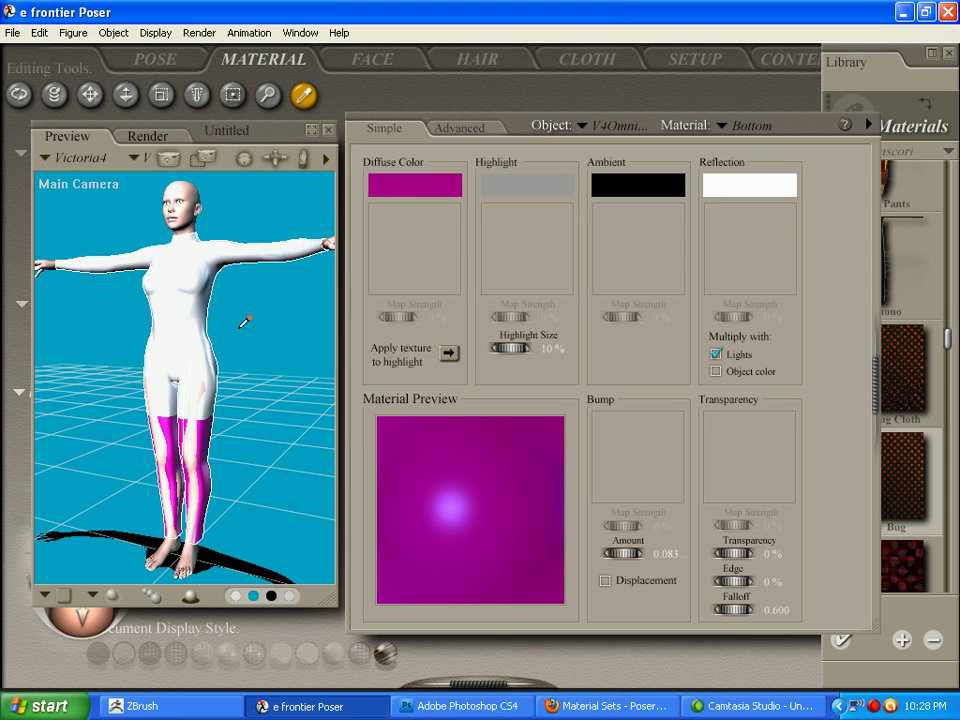
{"action": "left_click", "coordinate": [142, 245]}
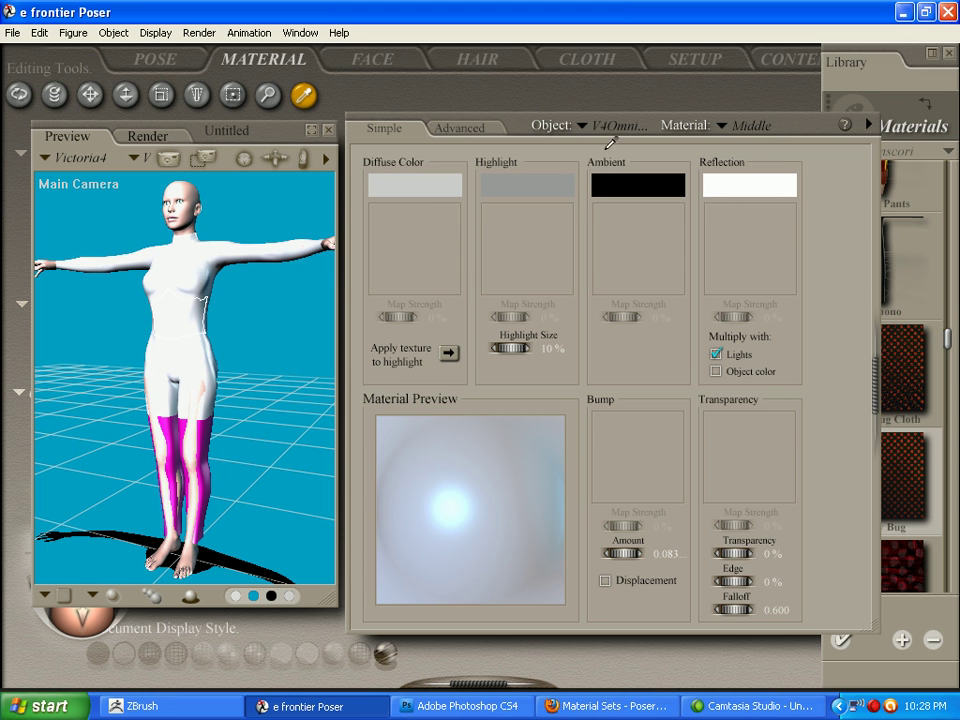
{"action": "left_click", "coordinate": [414, 186]}
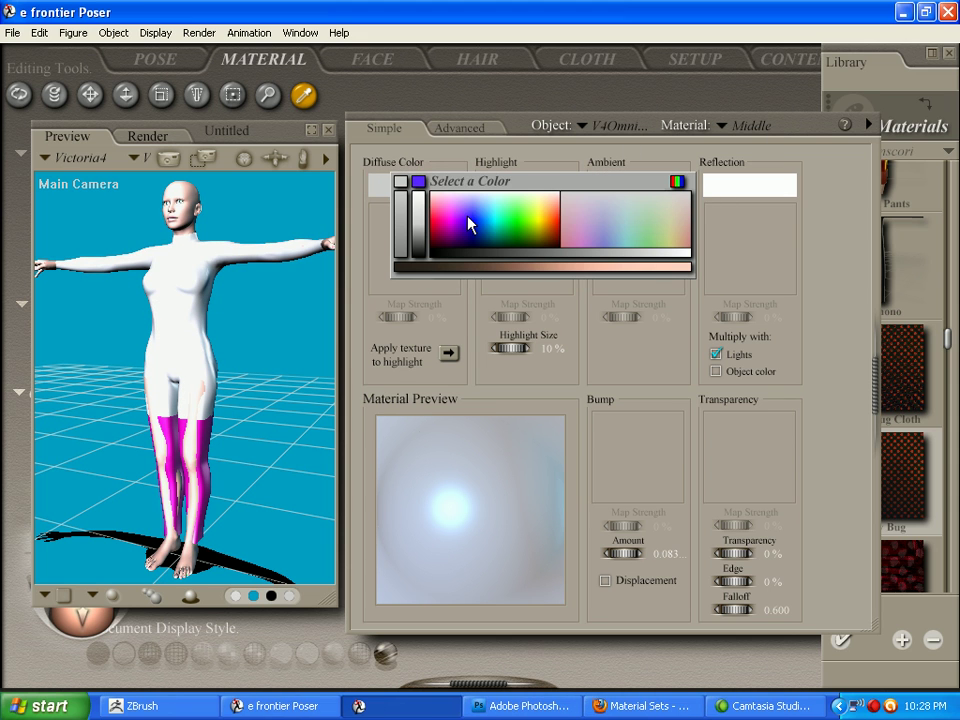
{"action": "left_click", "coordinate": [404, 180]}
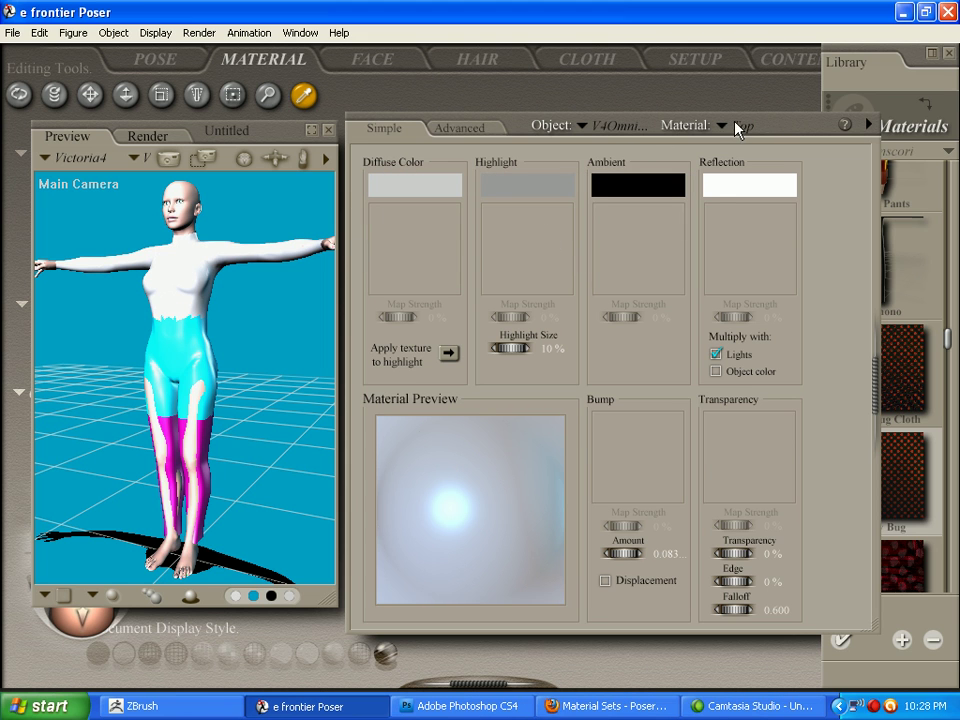
{"action": "left_click", "coordinate": [440, 186]}
{"action": "left_click", "coordinate": [584, 243]}
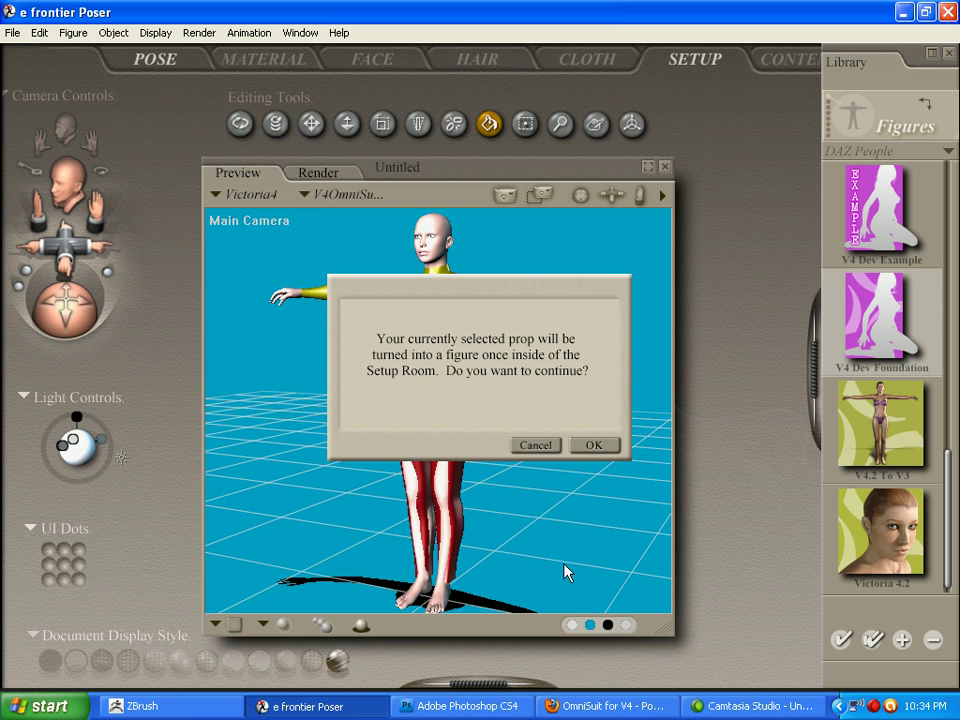
Convert the suit prop to a figure and apply the V4 Dev Foundation rig from the library
{"action": "left_click", "coordinate": [591, 440]}
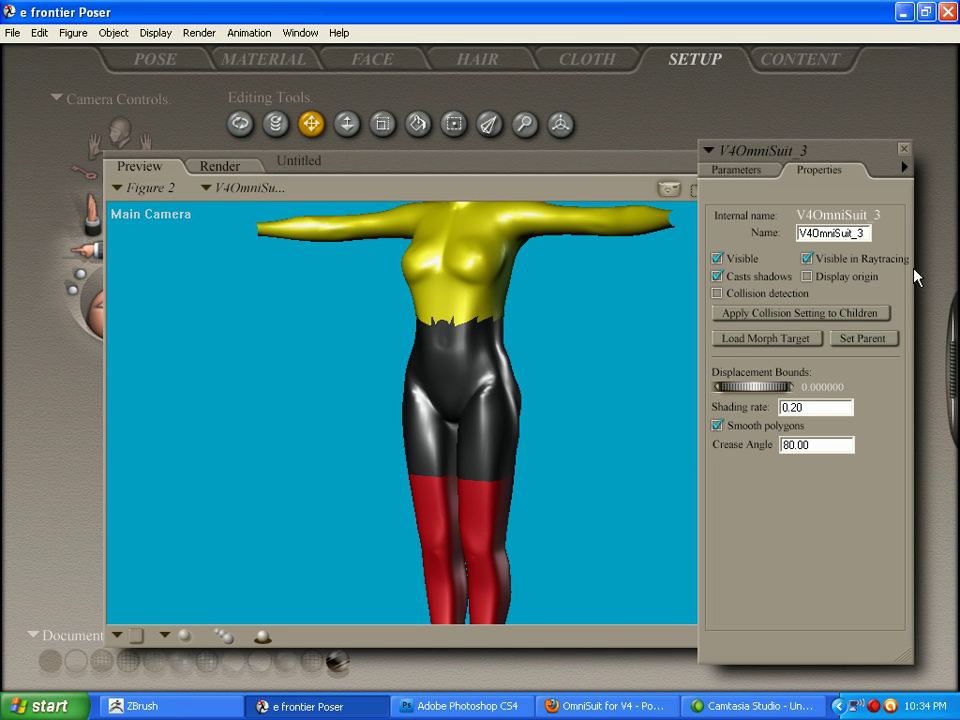
{"action": "left_click", "coordinate": [948, 368]}
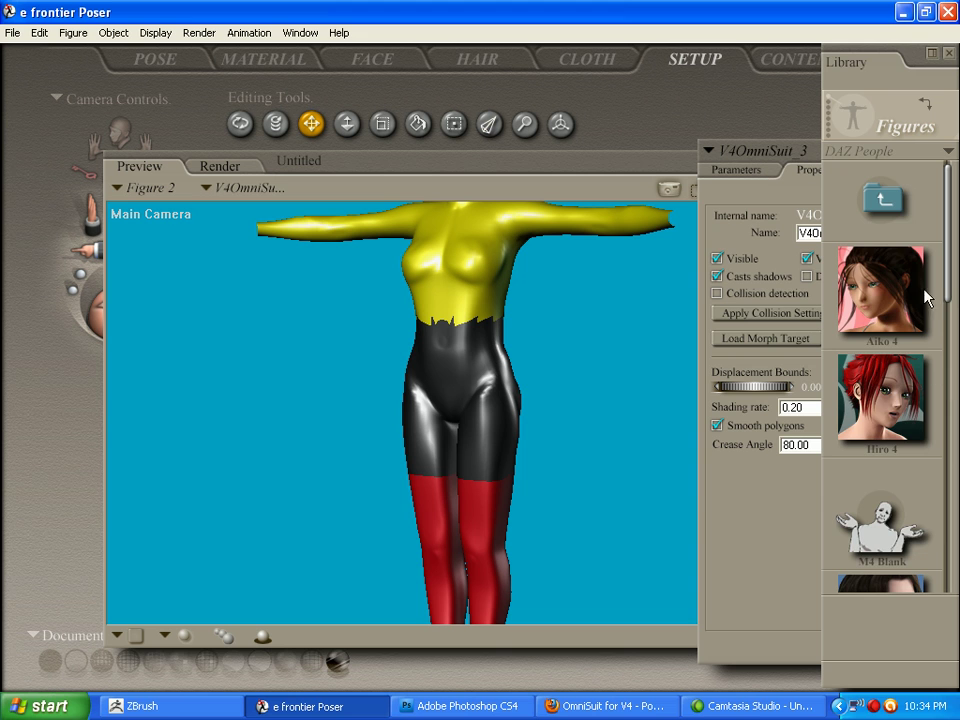
{"action": "left_click_drag", "start_coordinate": [948, 296], "coordinate": [946, 550]}
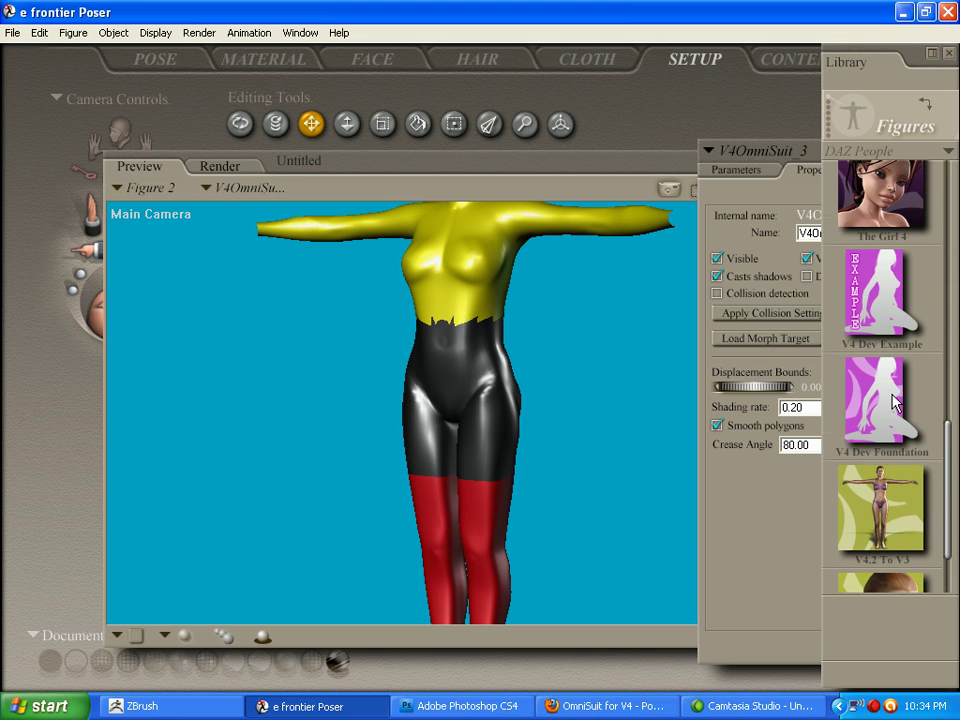
{"action": "left_click", "coordinate": [889, 405]}
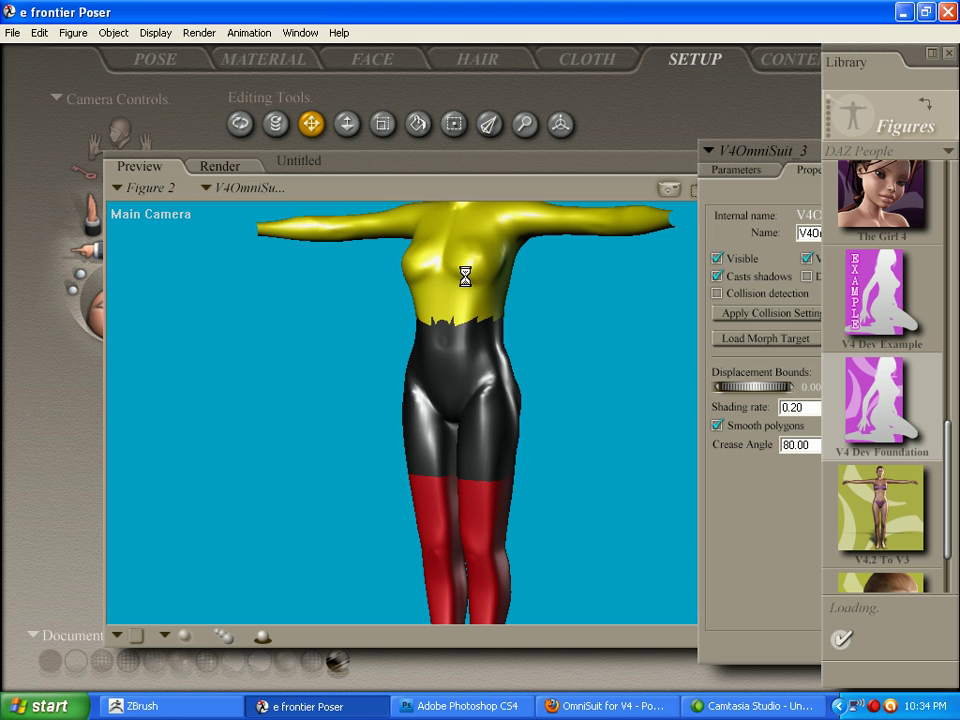
Check the suit's body-part groups in the Group Editor, then go to the Pose room
{"action": "left_click", "coordinate": [452, 124]}
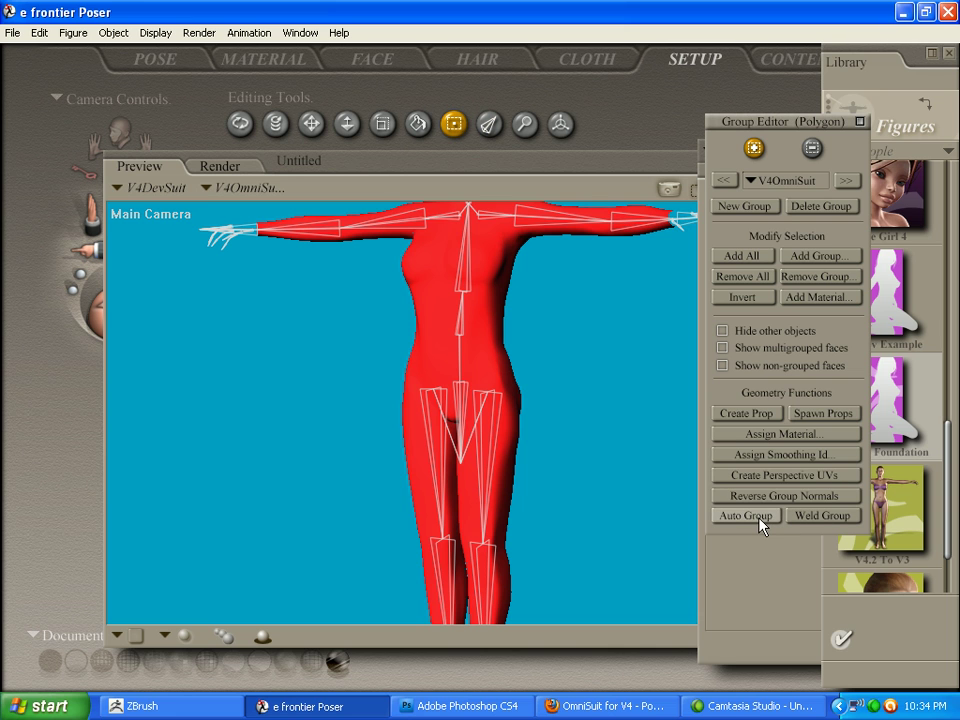
{"action": "left_click", "coordinate": [777, 184]}
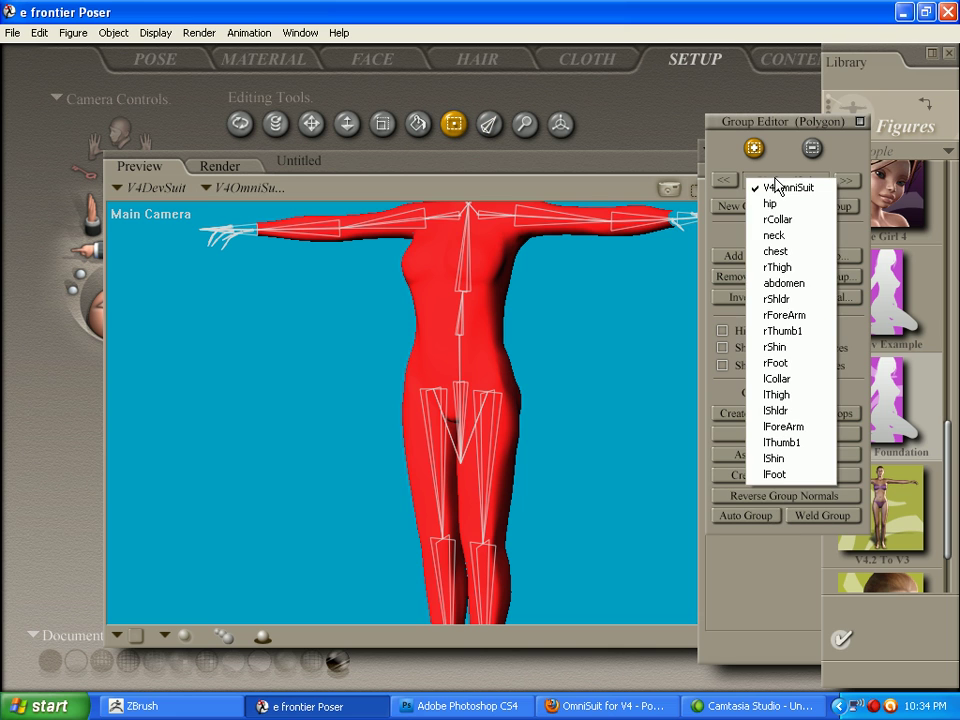
{"action": "left_click", "coordinate": [859, 123]}
{"action": "left_click", "coordinate": [948, 53]}
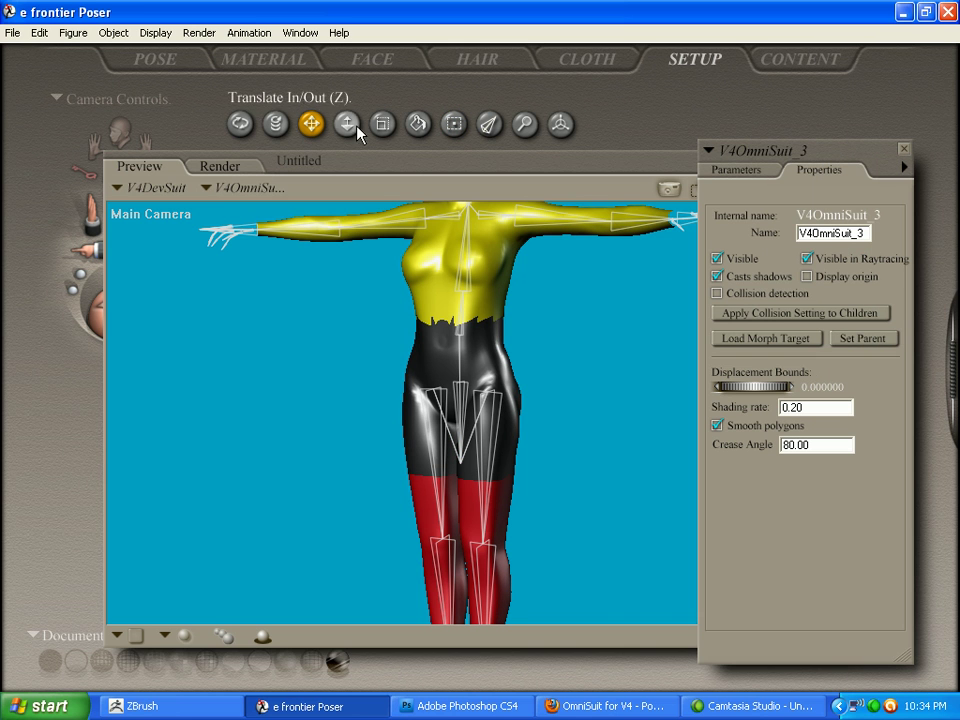
{"action": "left_click", "coordinate": [174, 62]}
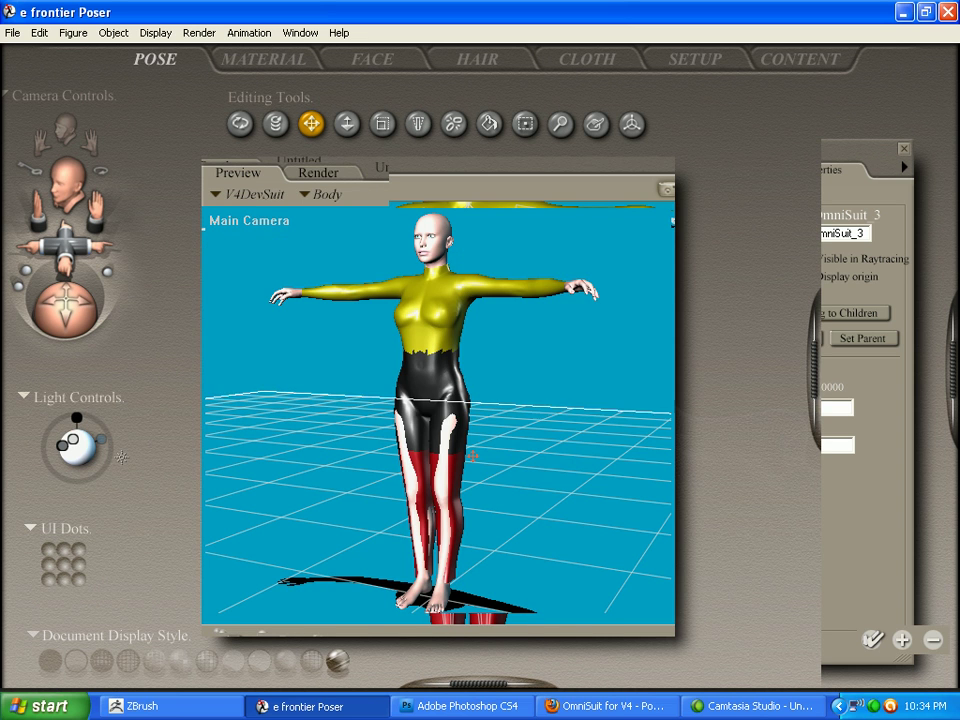
Conform the V4DevSuit to Victoria4
{"action": "left_click", "coordinate": [74, 33]}
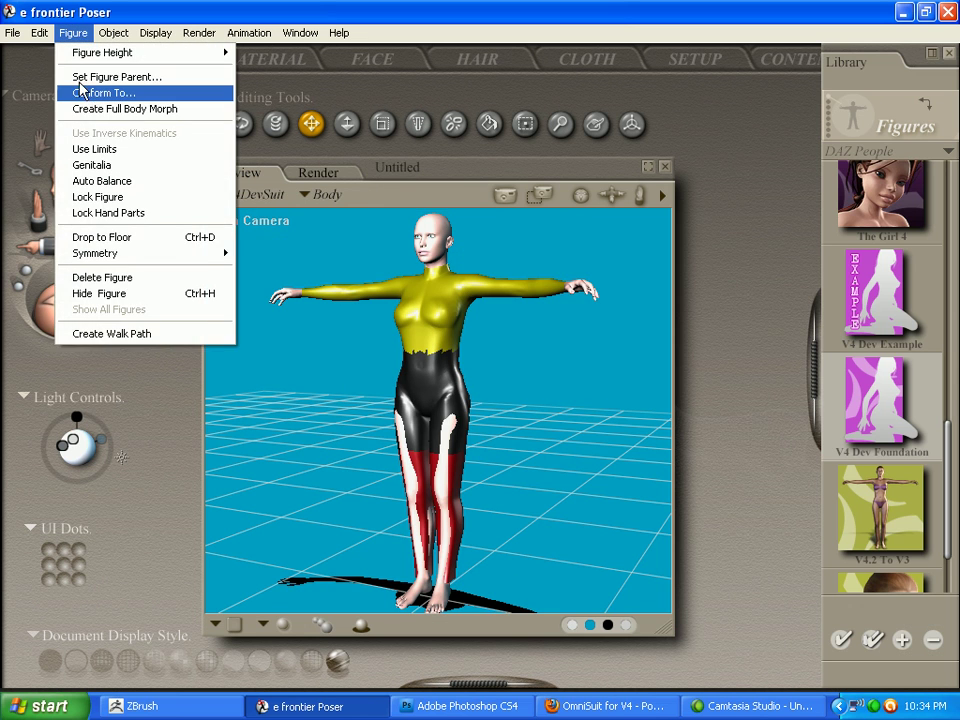
{"action": "left_click", "coordinate": [81, 92]}
{"action": "left_click", "coordinate": [490, 384]}
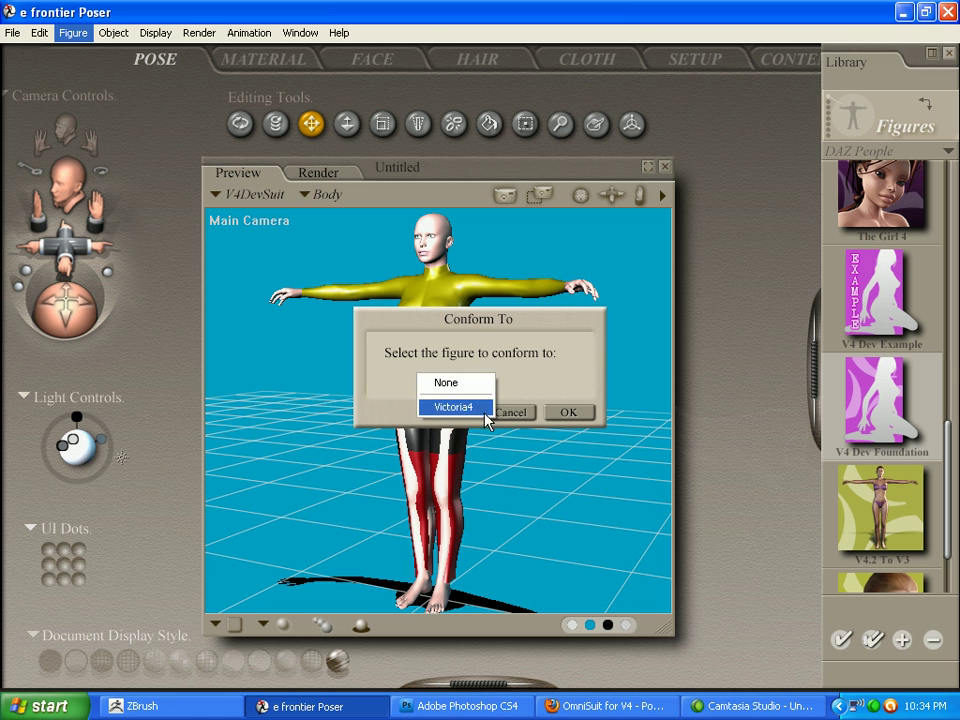
{"action": "left_click", "coordinate": [488, 408]}
{"action": "left_click", "coordinate": [566, 414]}
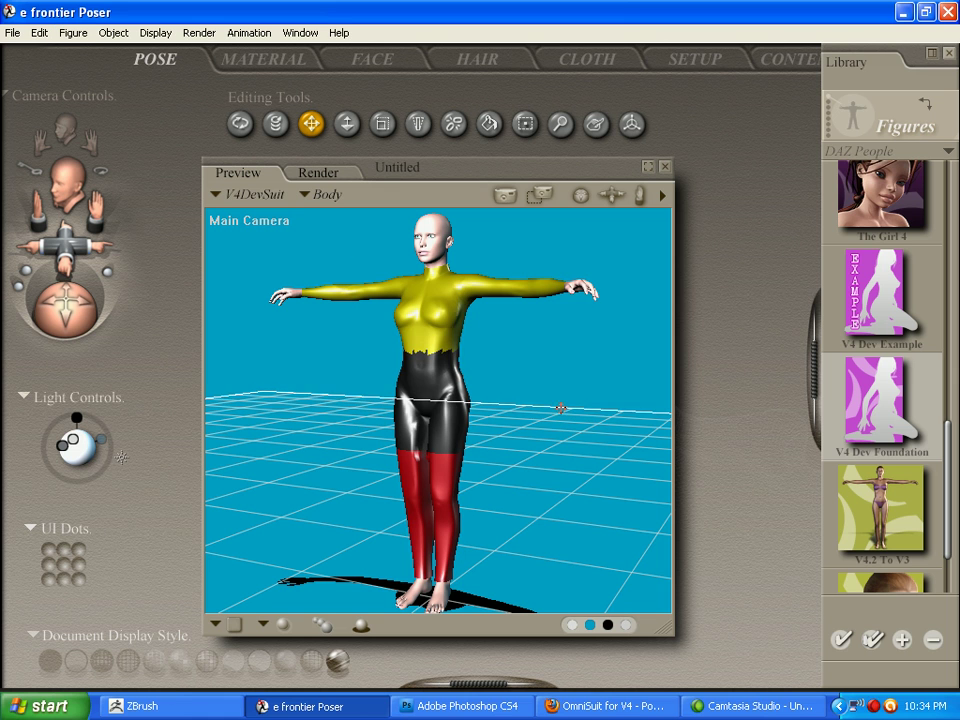
Apply the V4 Seduction 02 pose from V4-A4 to Victoria4 and orbit to view it
{"action": "left_click", "coordinate": [270, 196]}
{"action": "left_click", "coordinate": [250, 199]}
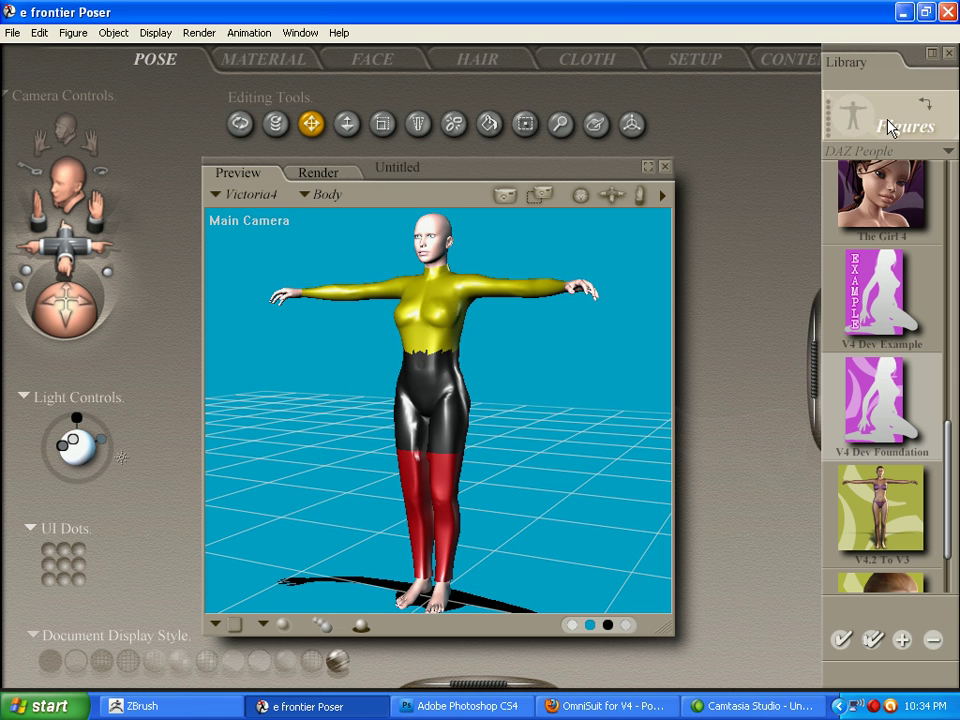
{"action": "left_click", "coordinate": [880, 122]}
{"action": "left_click", "coordinate": [893, 168]}
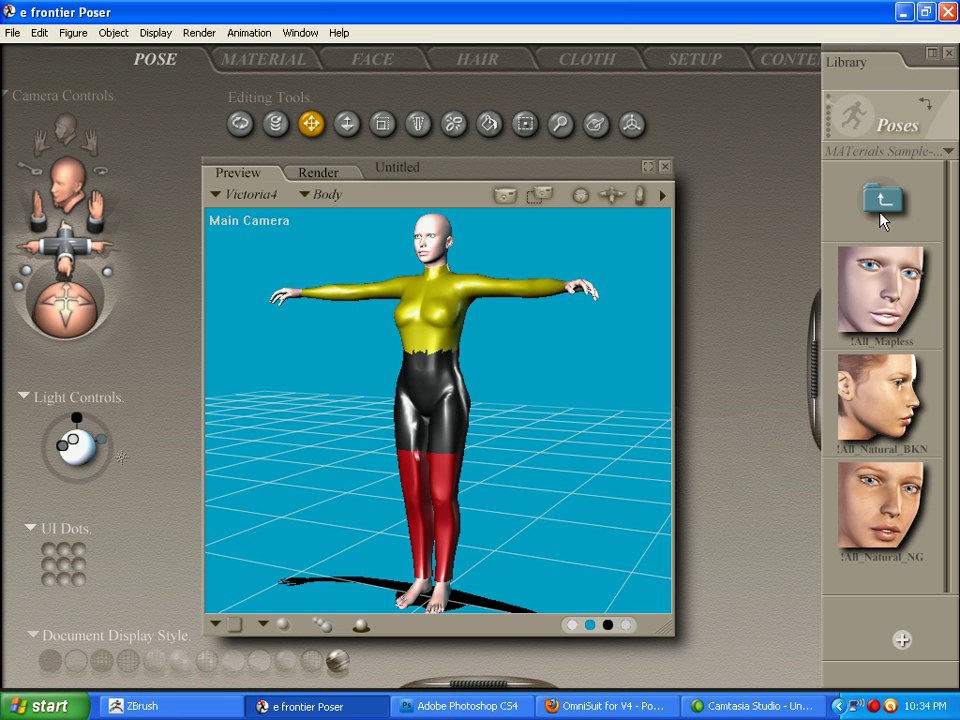
{"action": "left_click", "coordinate": [881, 205]}
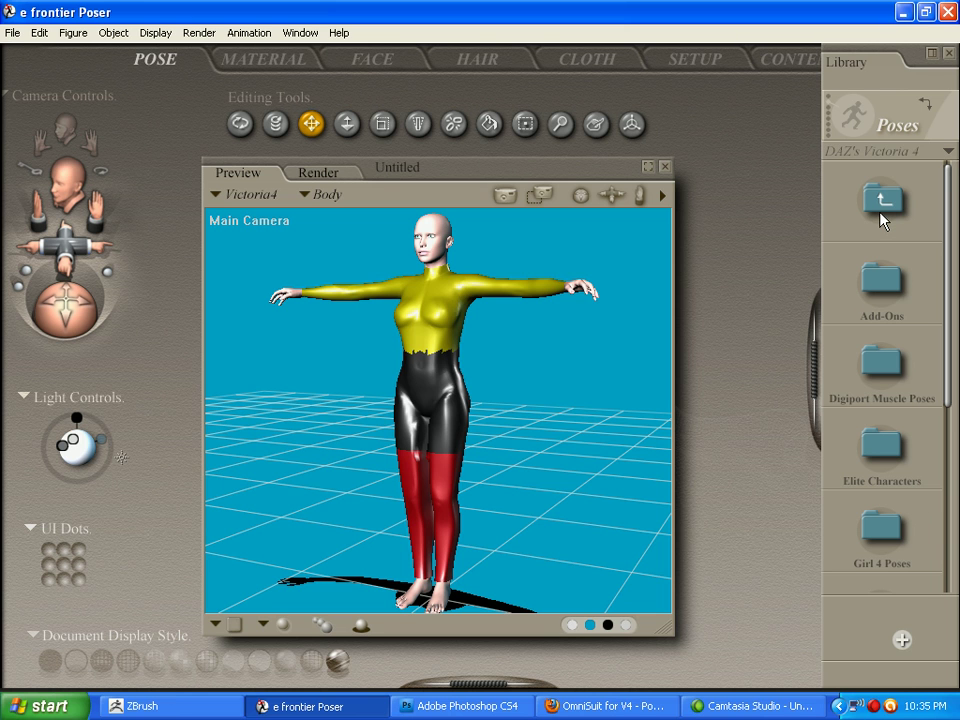
{"action": "left_click", "coordinate": [880, 213]}
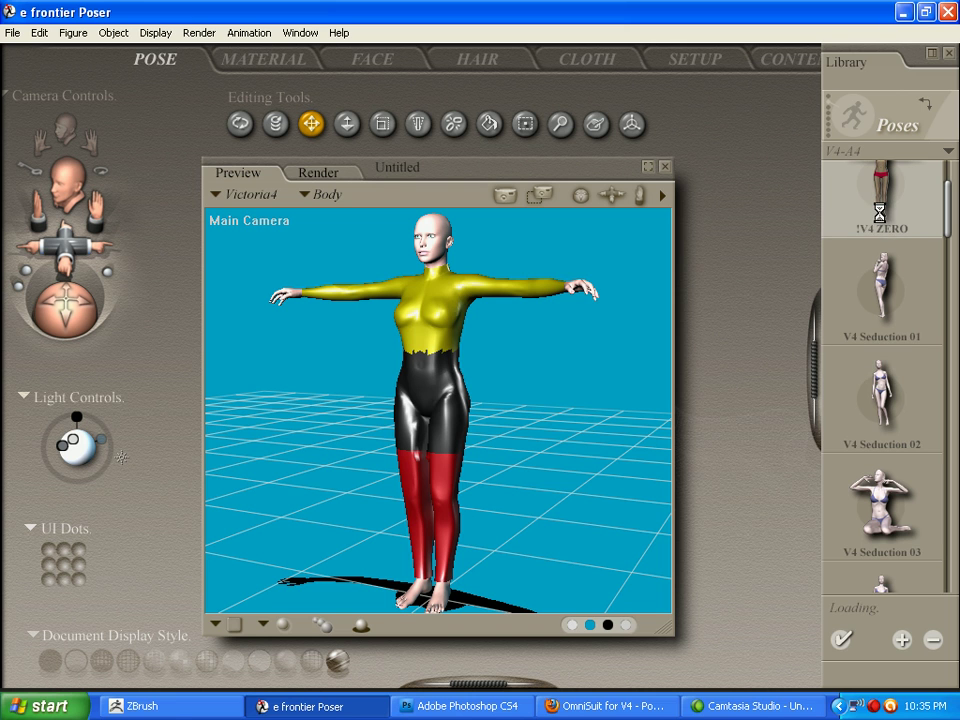
{"action": "left_click", "coordinate": [880, 393]}
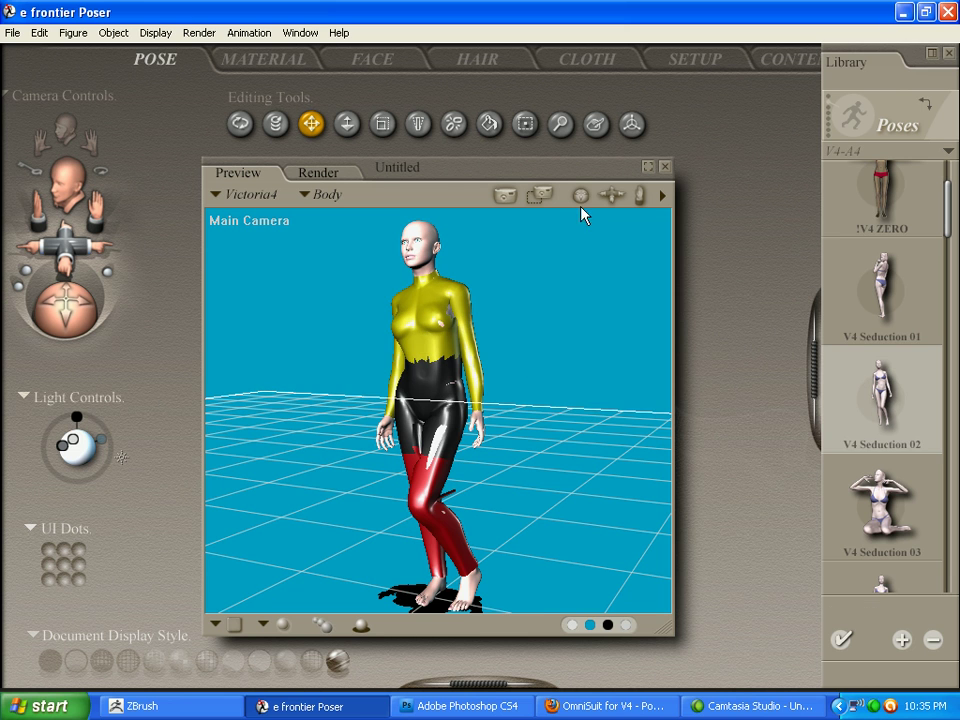
{"action": "left_click_drag", "start_coordinate": [580, 195], "coordinate": [858, 199]}
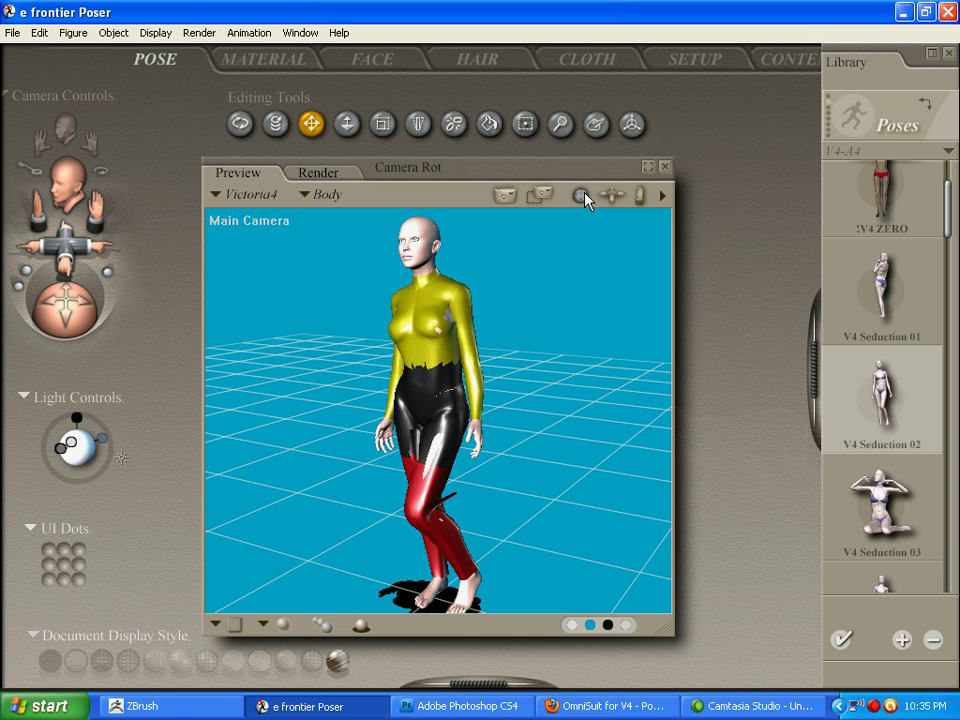